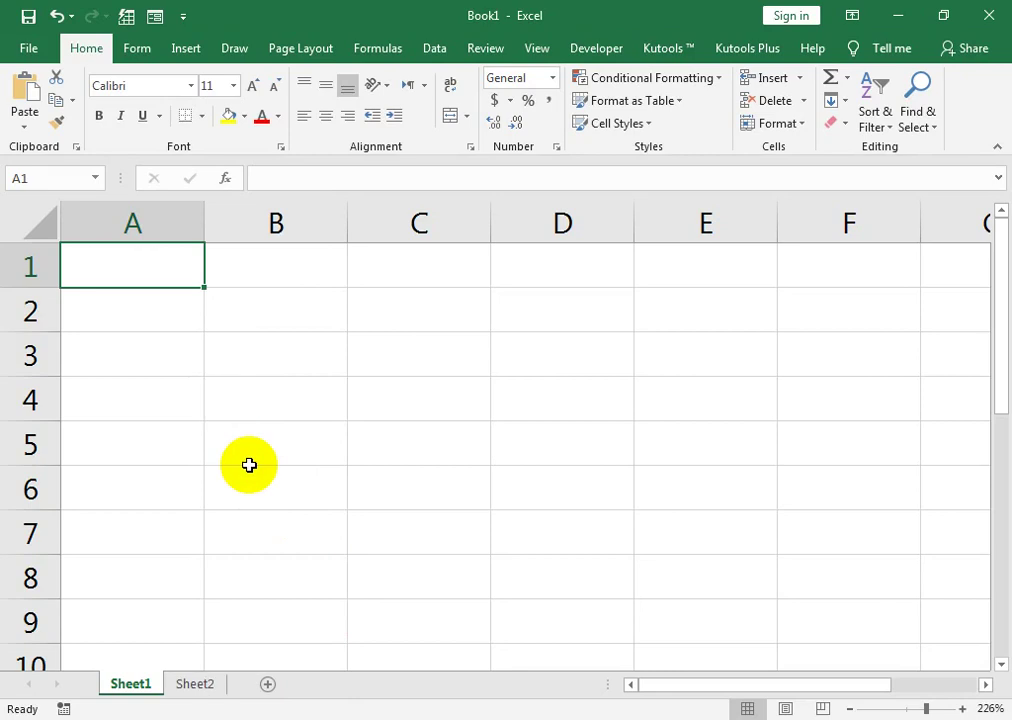
Enter the headings Date, Day and Target in A1:C1.
type("Date")
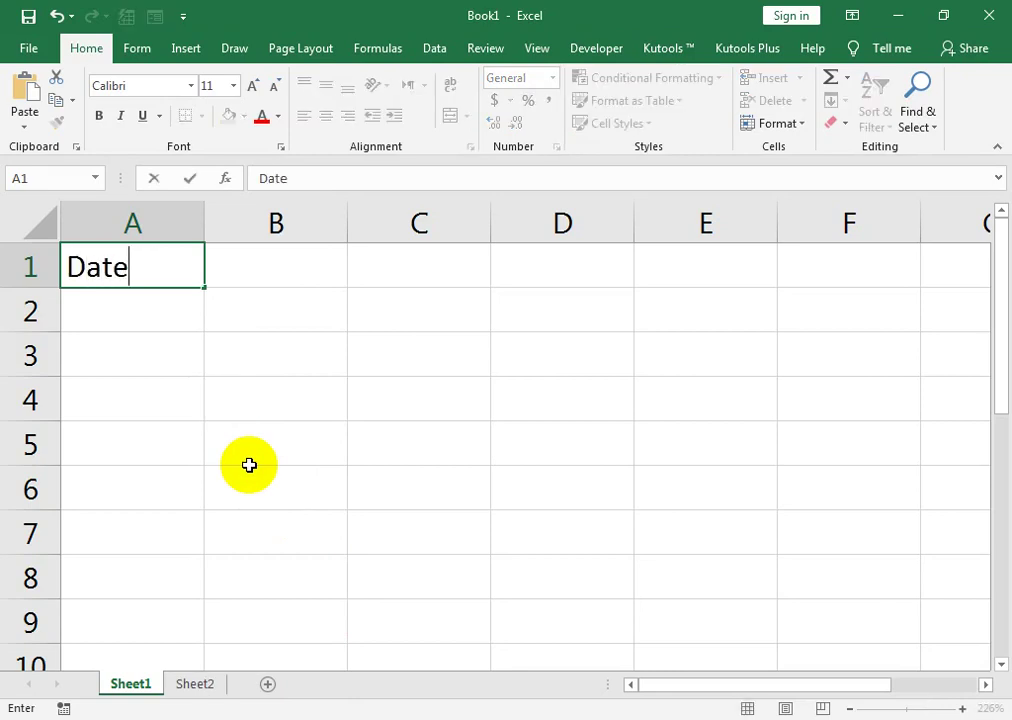
key("Tab")
type("Day")
key("Tab")
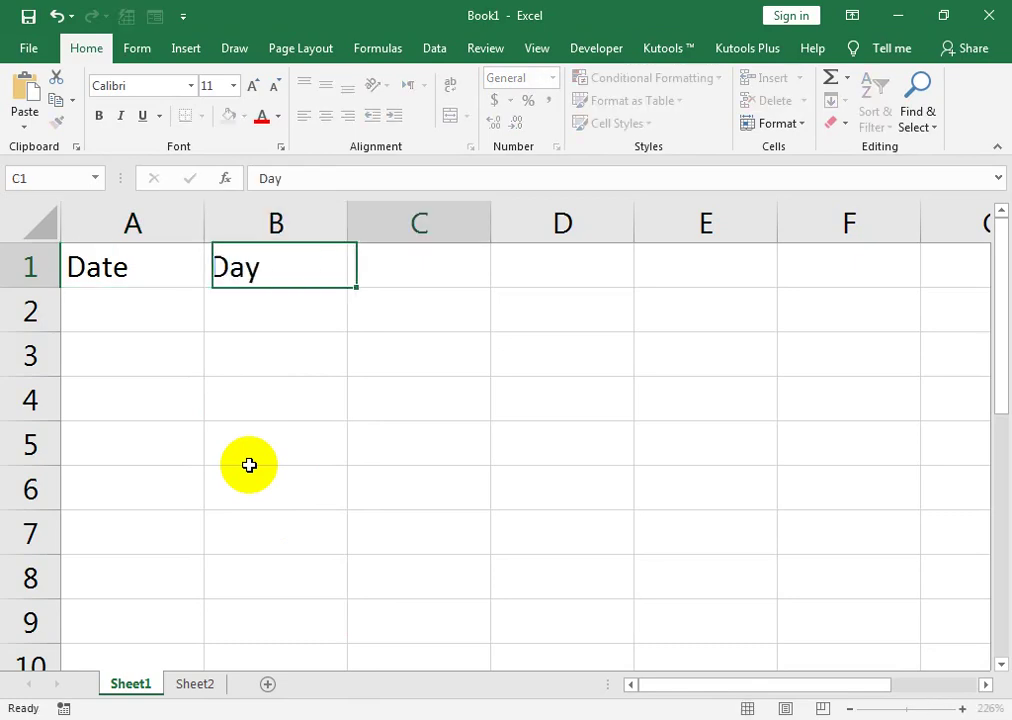
type("Target")
key("Tab")
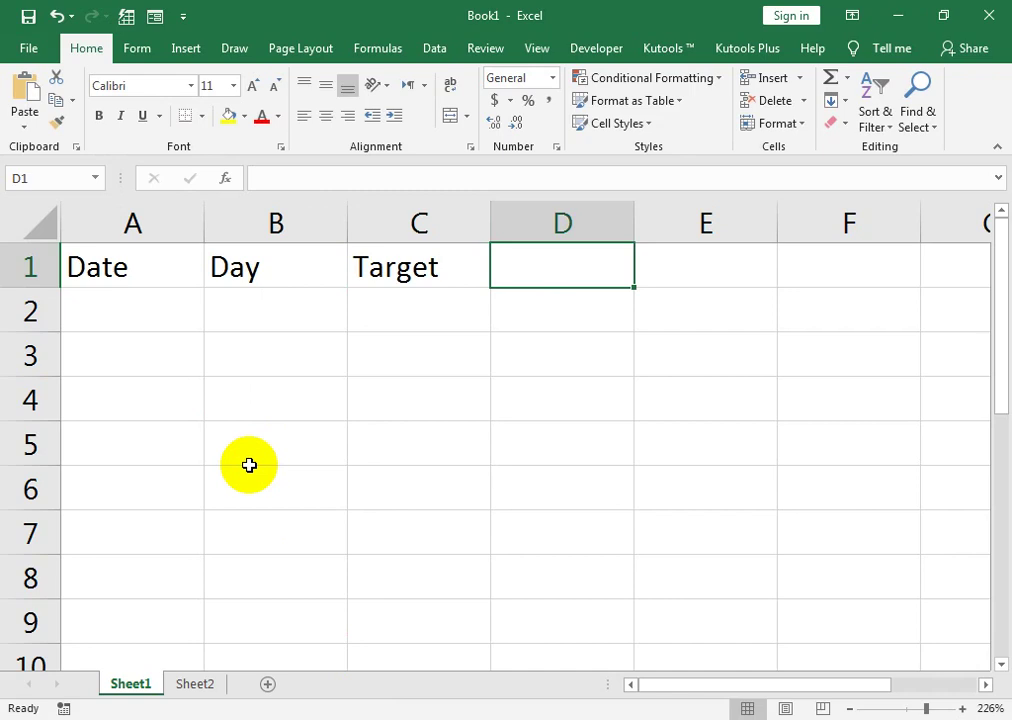
Add Monthly Target and Daily Percent headings in D1:E1, autofitting columns D and E.
type("Monh")
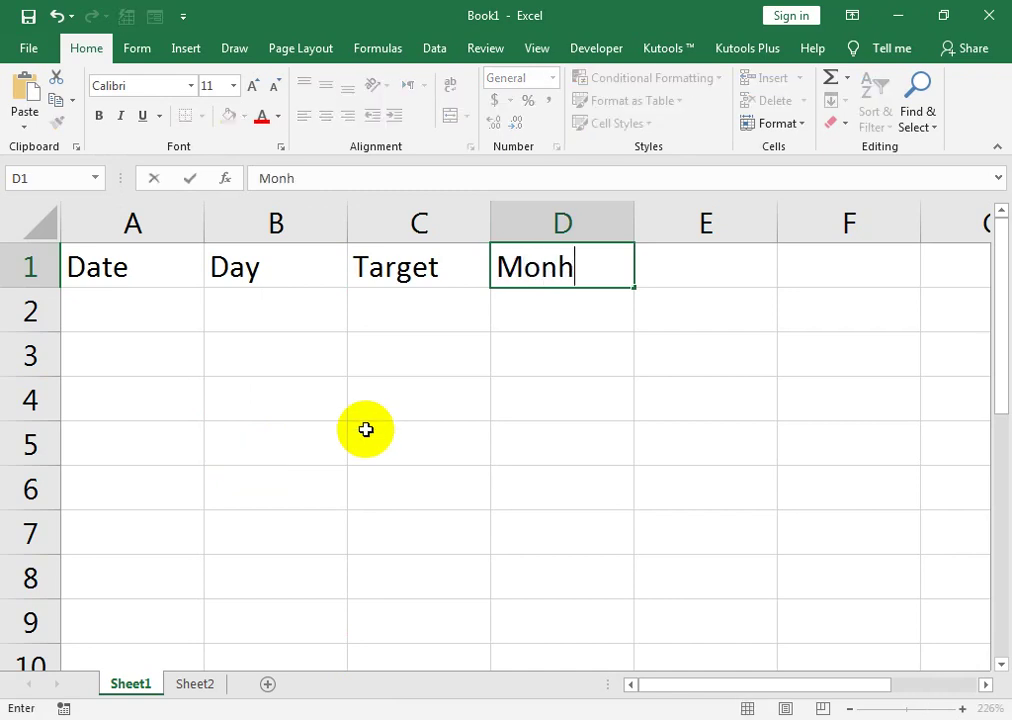
key("BackSpace")
key("BackSpace")
type("thl")
type("y Targ")
key("Tab")
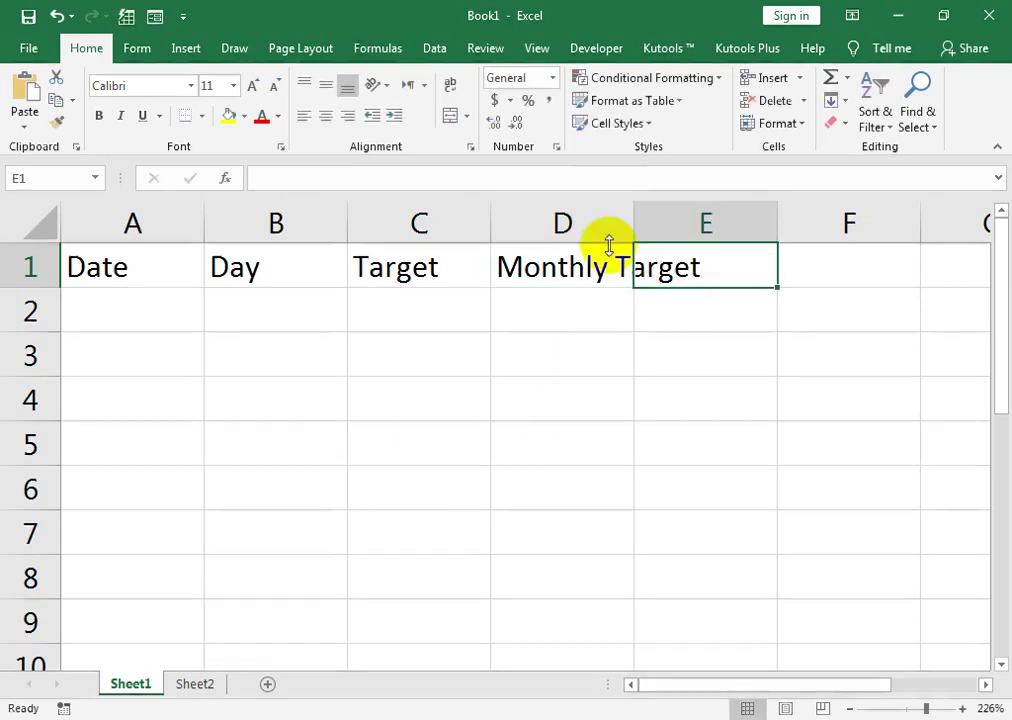
double_click(634, 208)
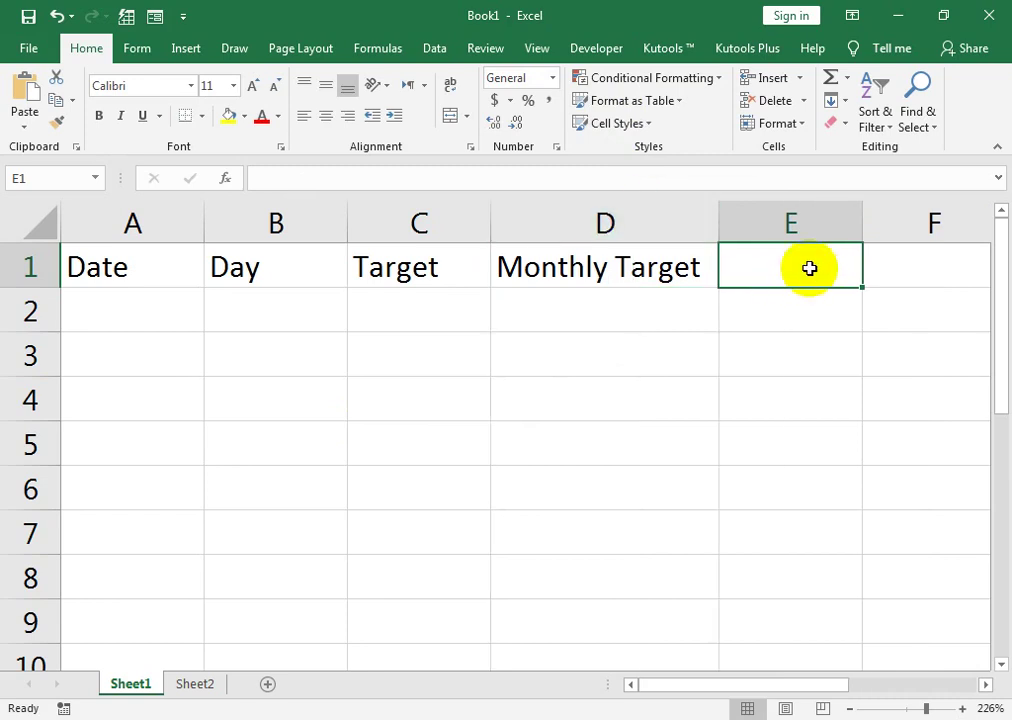
type("Dail")
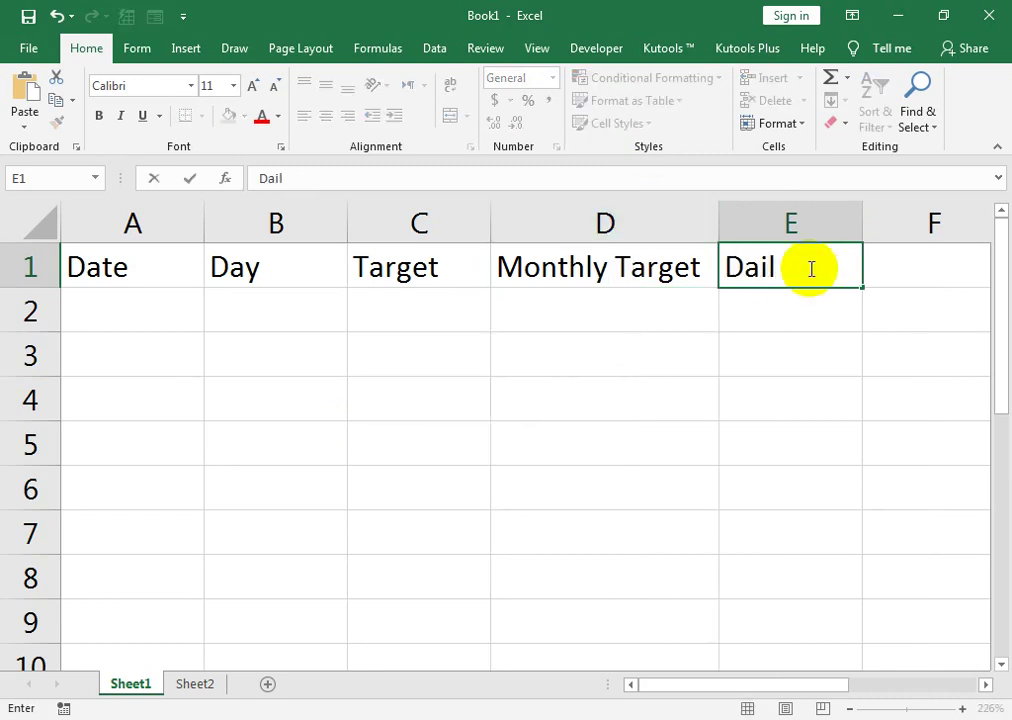
type("y Per")
type("cent")
key("Return")
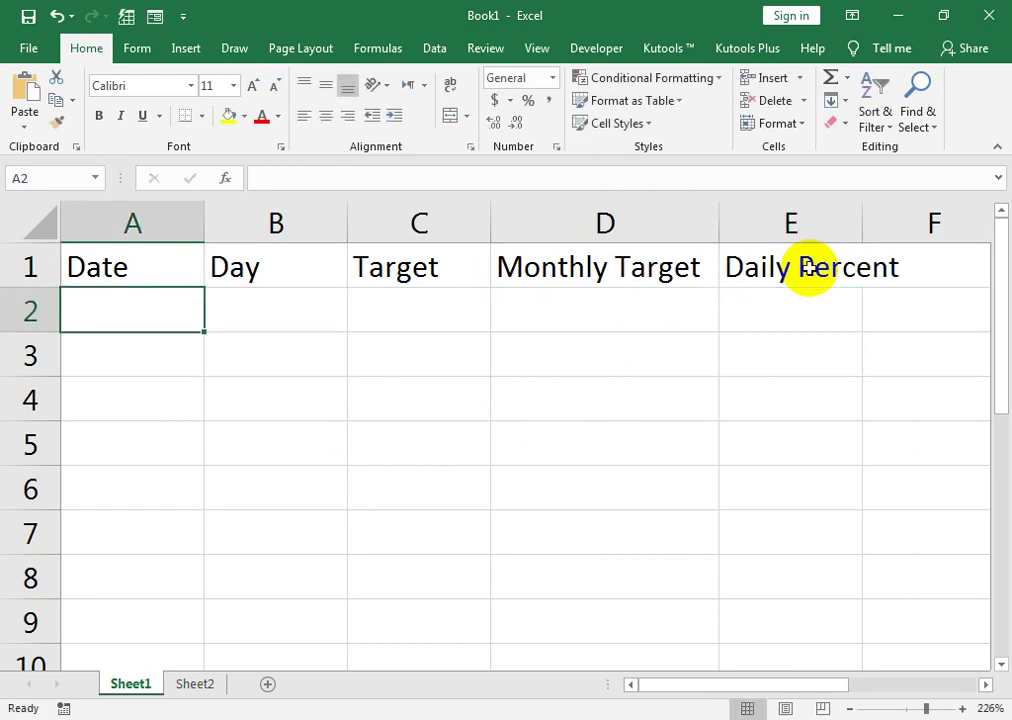
double_click(857, 227)
left_click(851, 312)
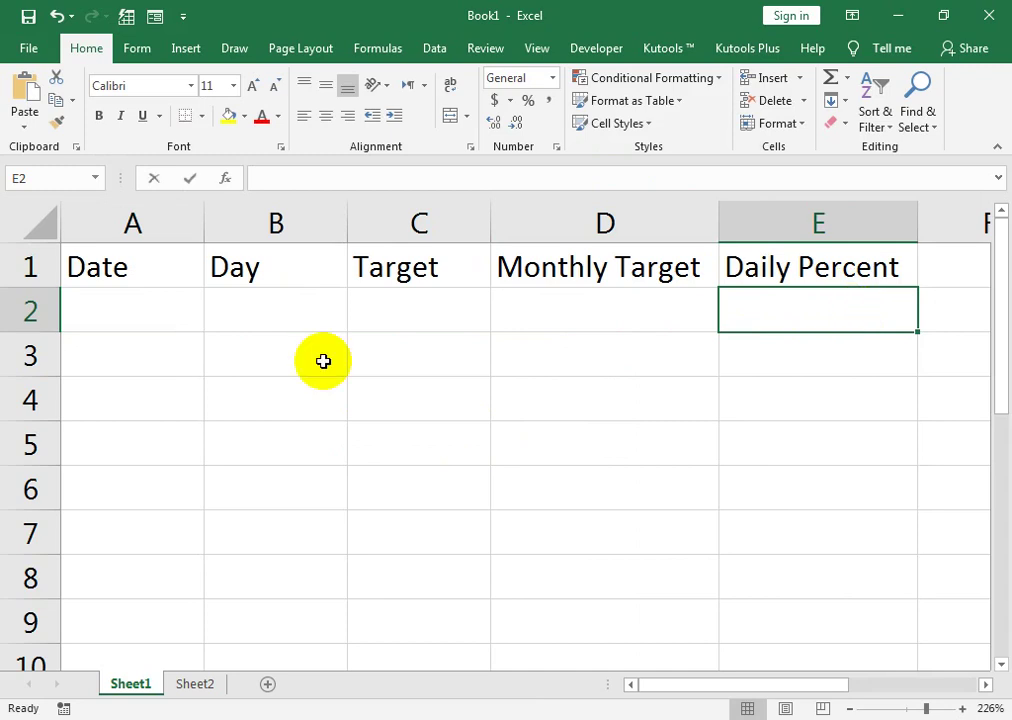
Type MONDAY in E2 and autofill the weekdays down to SUNDAY in E8.
type("MO")
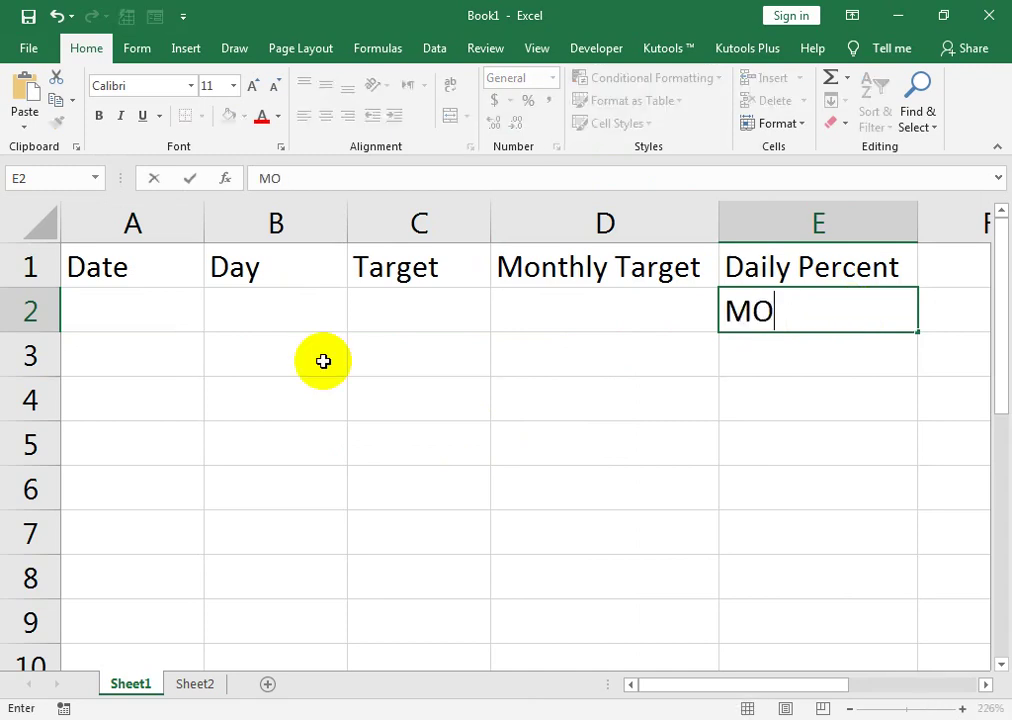
type("nNDAT")
key("BackSpace")
type("Y")
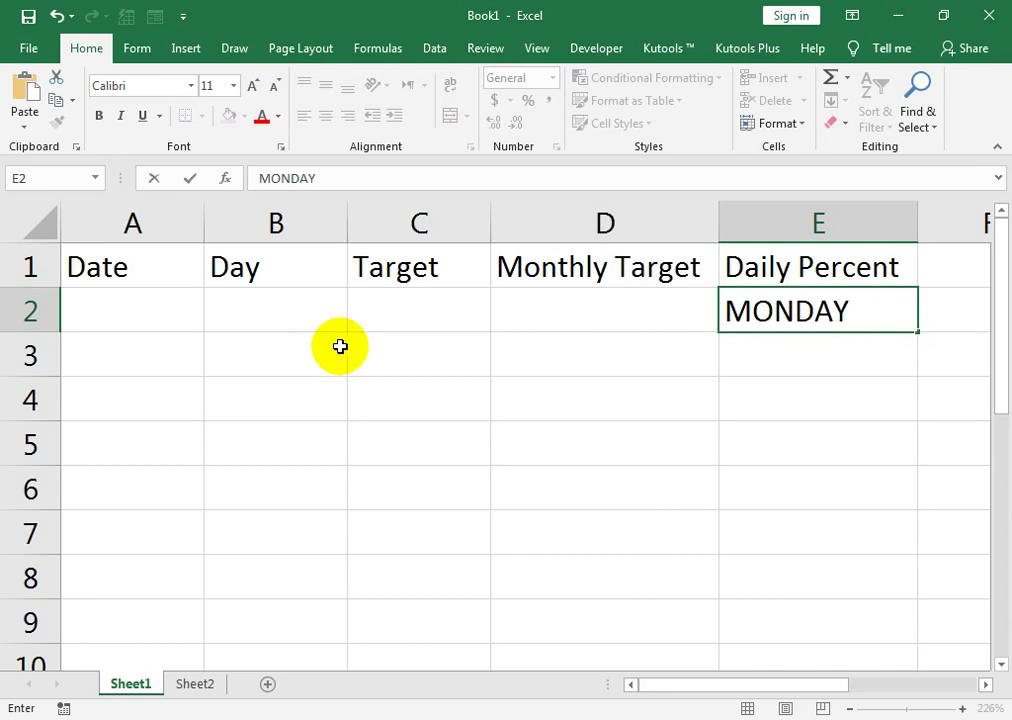
left_click_drag(918, 332, 928, 600)
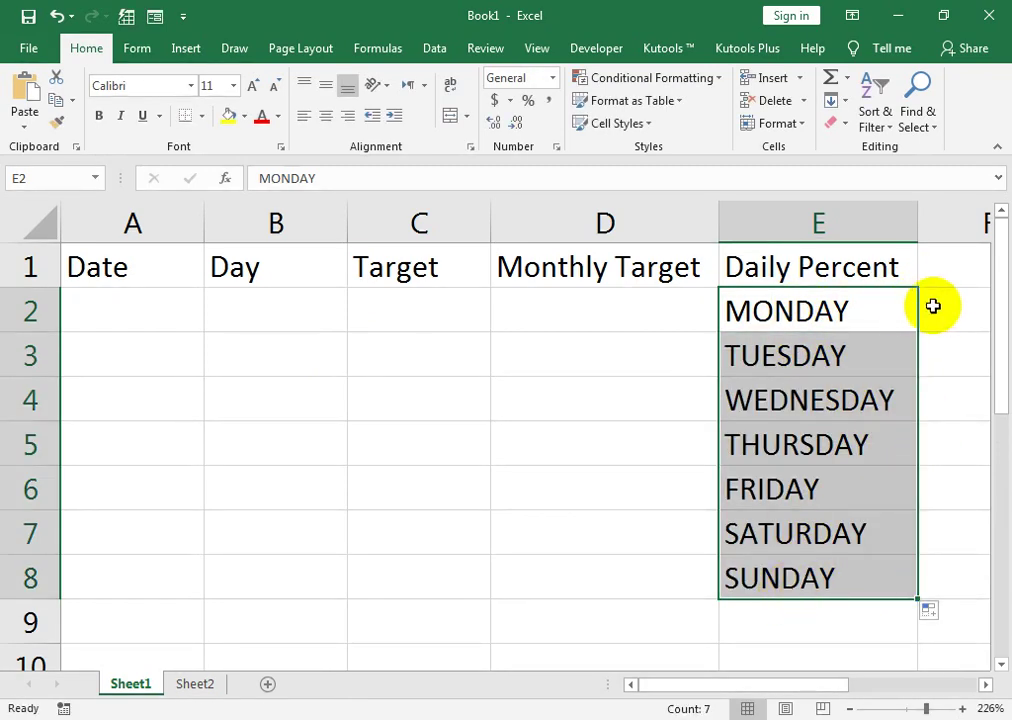
left_click(962, 310)
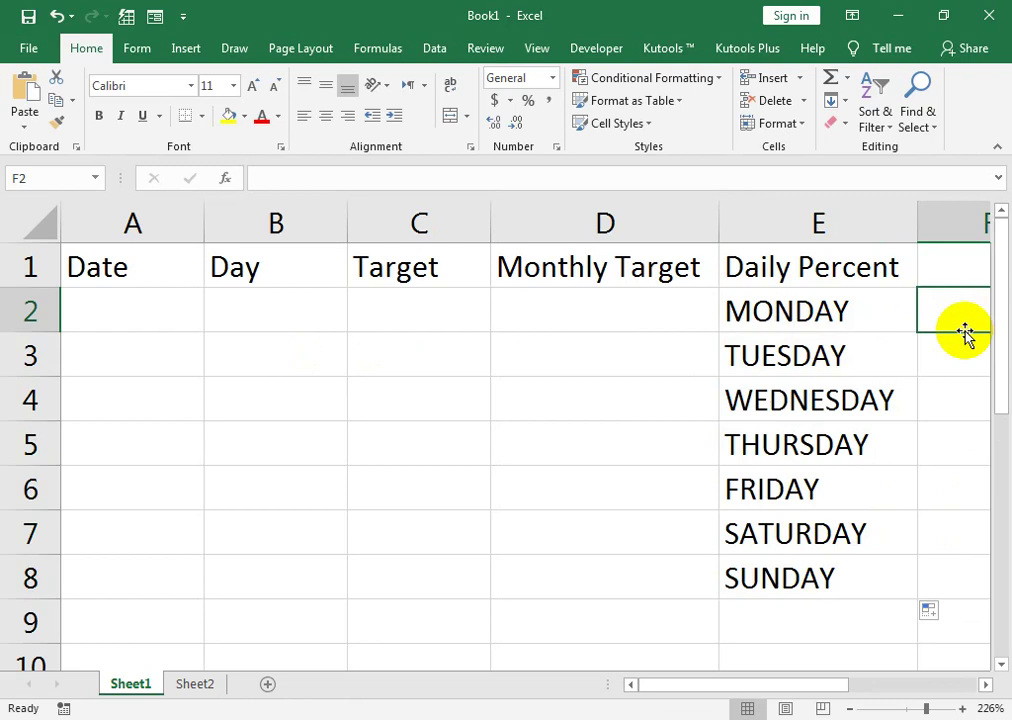
Enter 25%, 20%, 12%, 10%, 9%, 15%, 9% in F2:F8 and AutoSum them to 100% in F9.
type("25%")
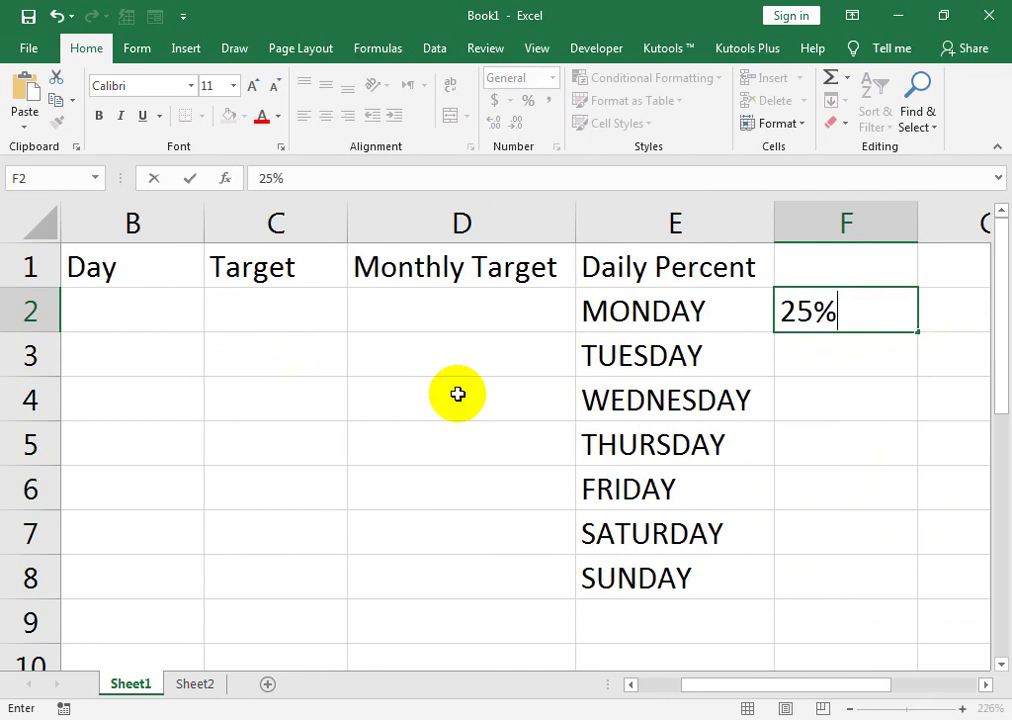
key("Return")
type("20%")
key("Return")
type("12%")
key("Return")
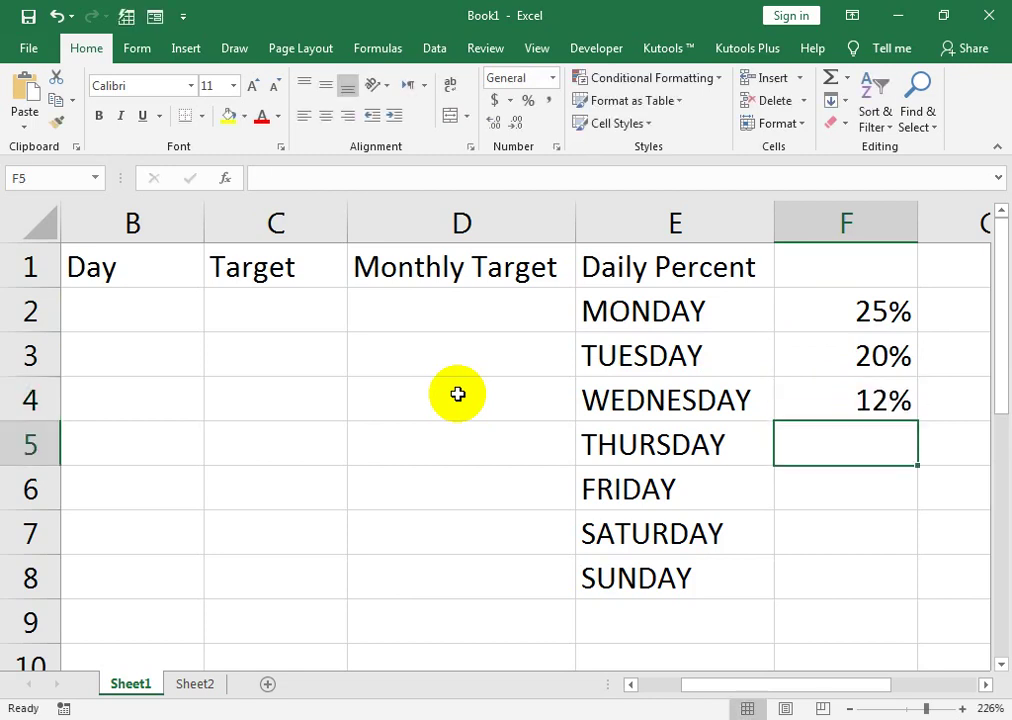
type("10")
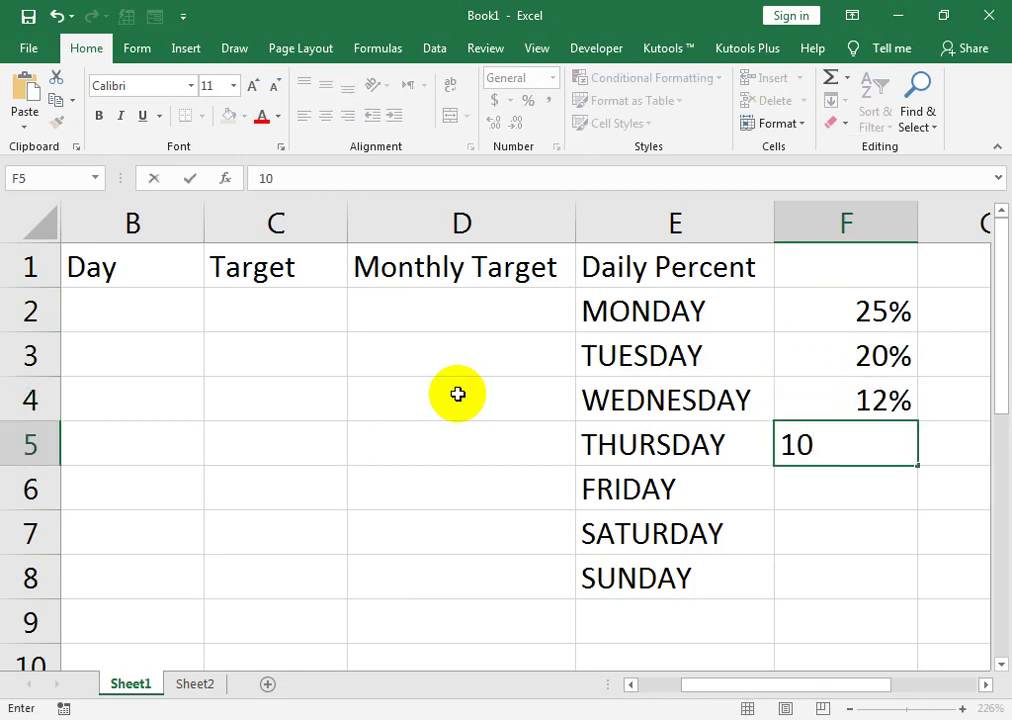
type("%")
key("Return")
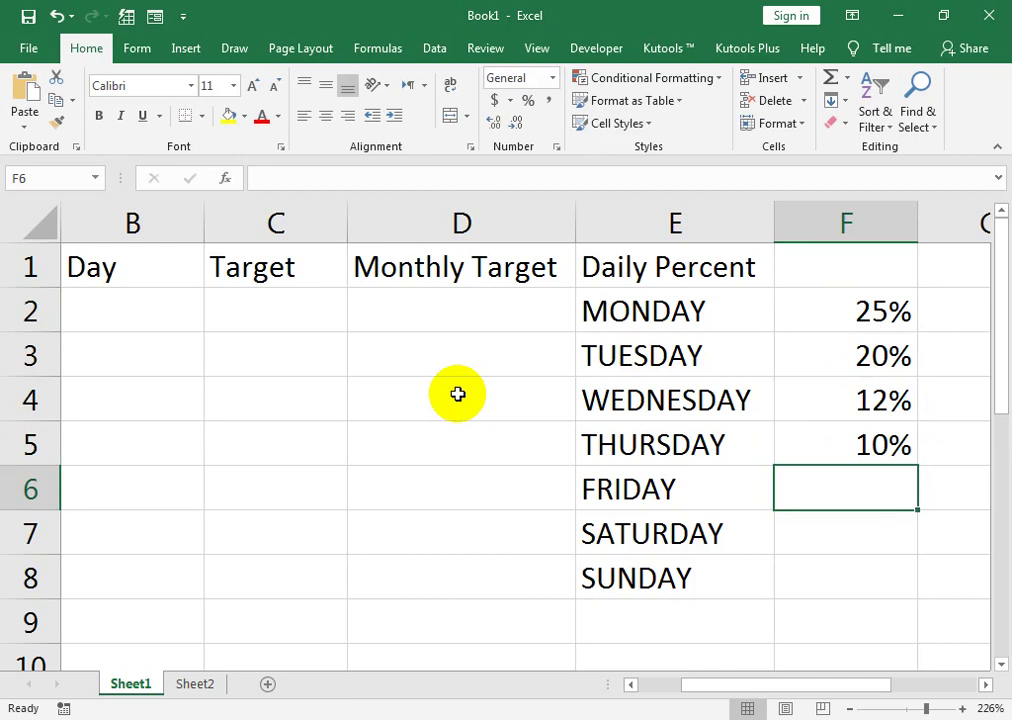
type("9%")
key("Return")
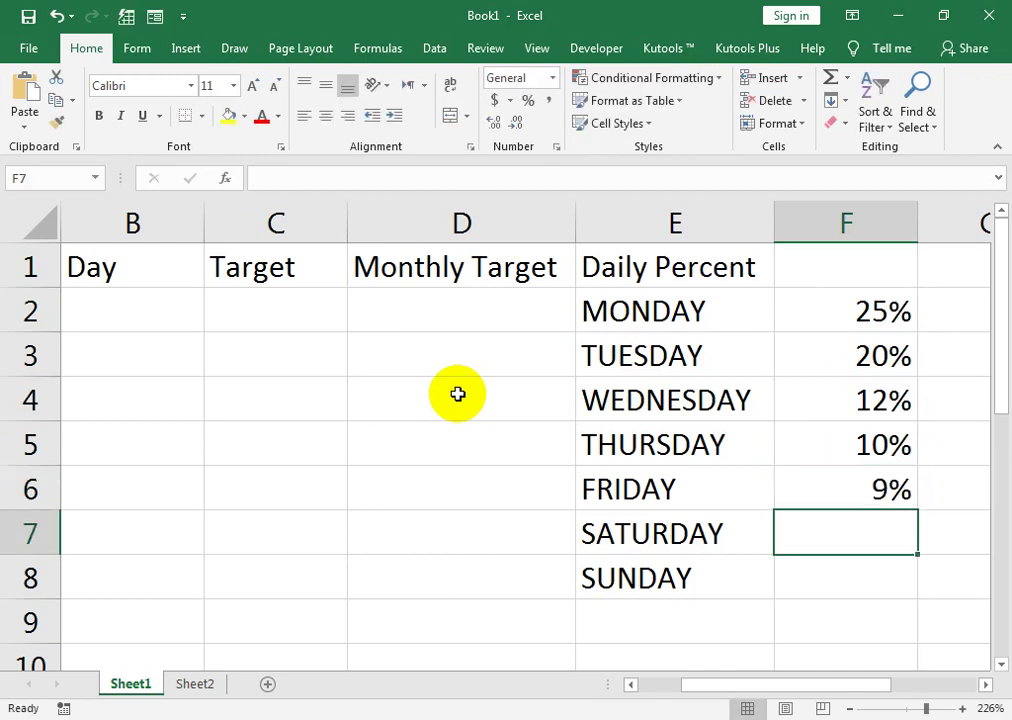
type("15%")
key("Return")
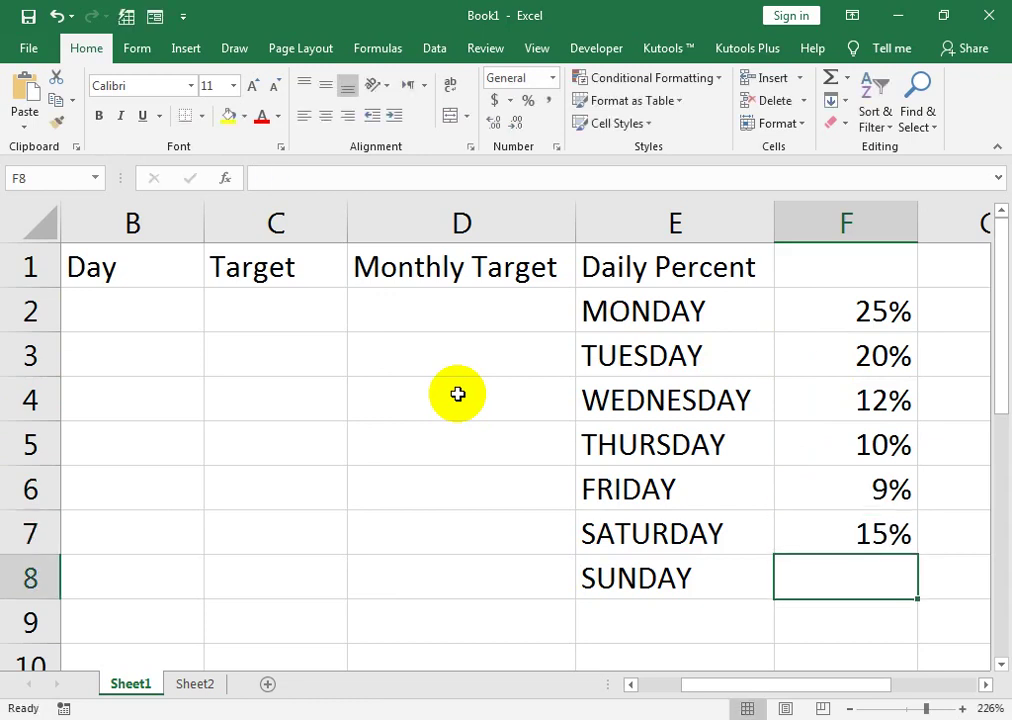
type("9%")
key("Return")
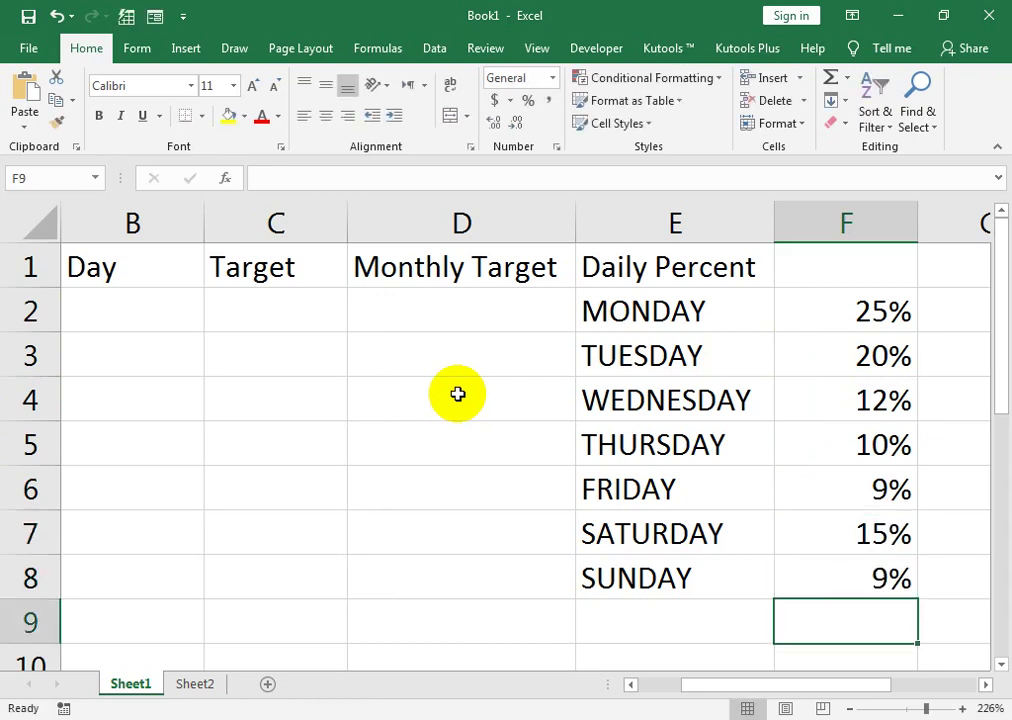
key("alt+equal")
key("Return")
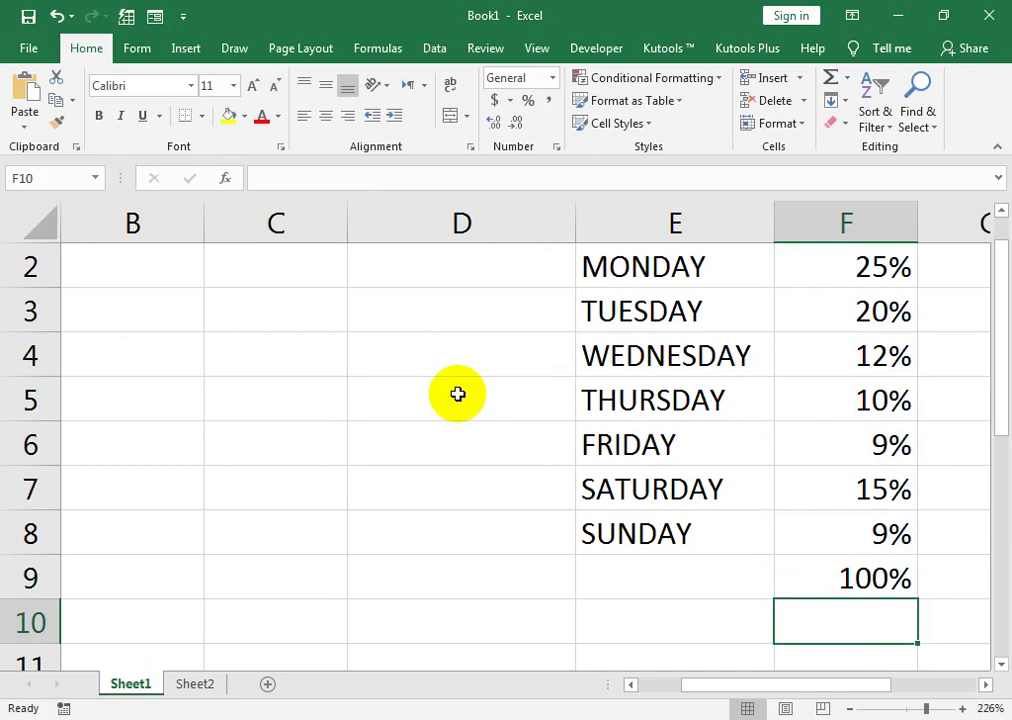
Enter 100000 as the monthly target in D2.
scroll(457, 394, "up", 1)
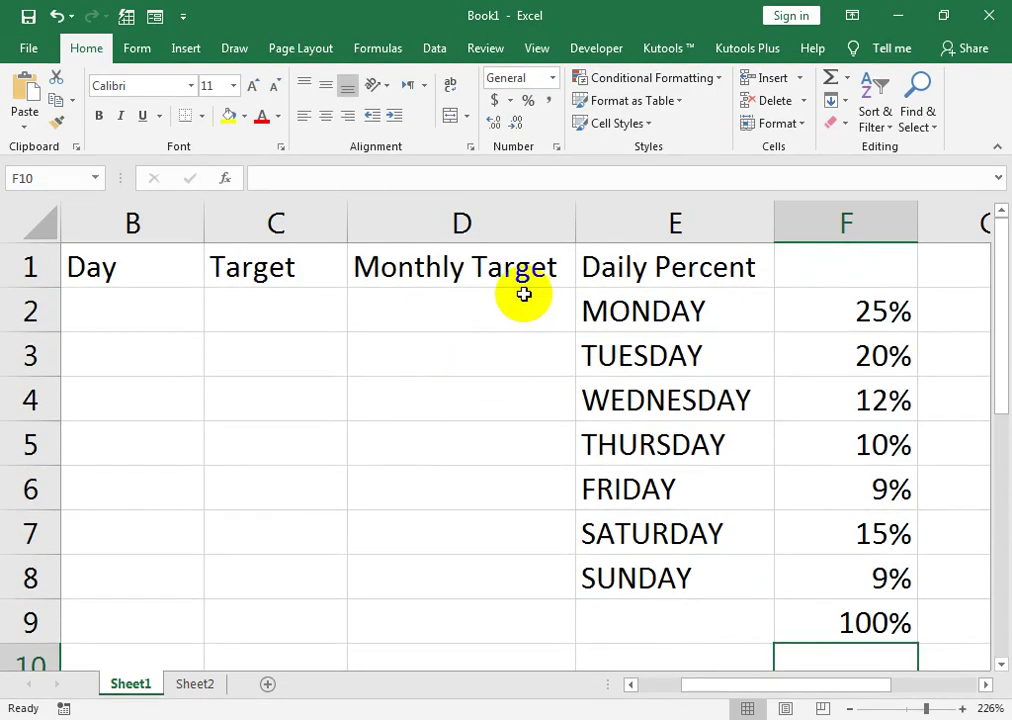
scroll(523, 293, "down", 1)
key("Left")
key("Left")
key("Up")
key("Up")
key("Up")
key("Up")
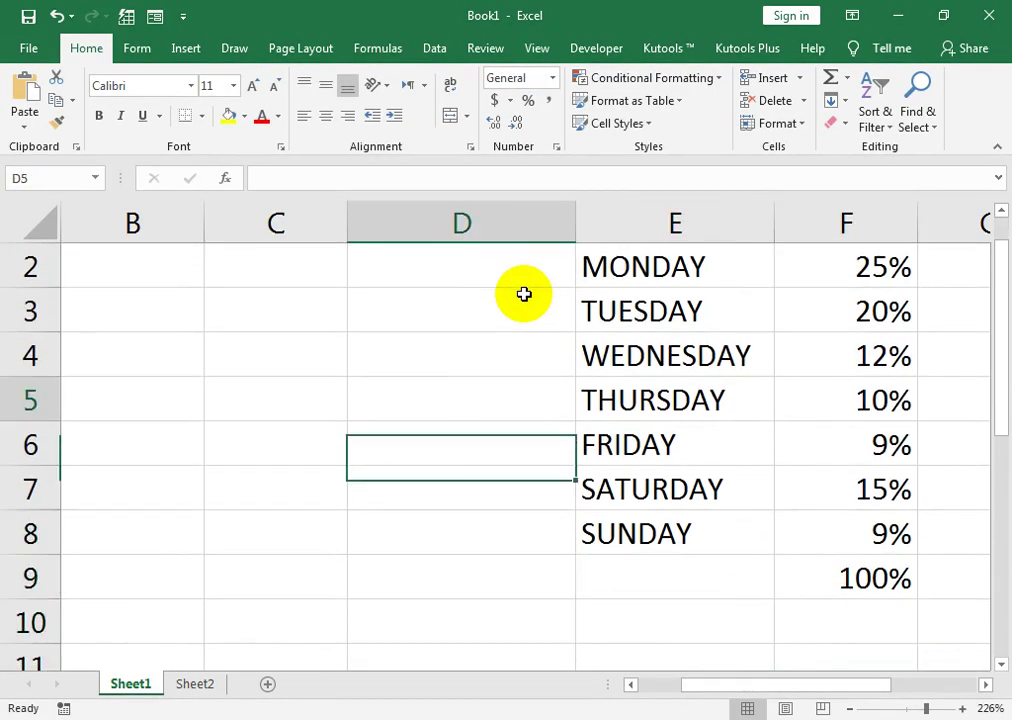
key("Up")
key("Up")
key("Up")
key("Down")
type("10000")
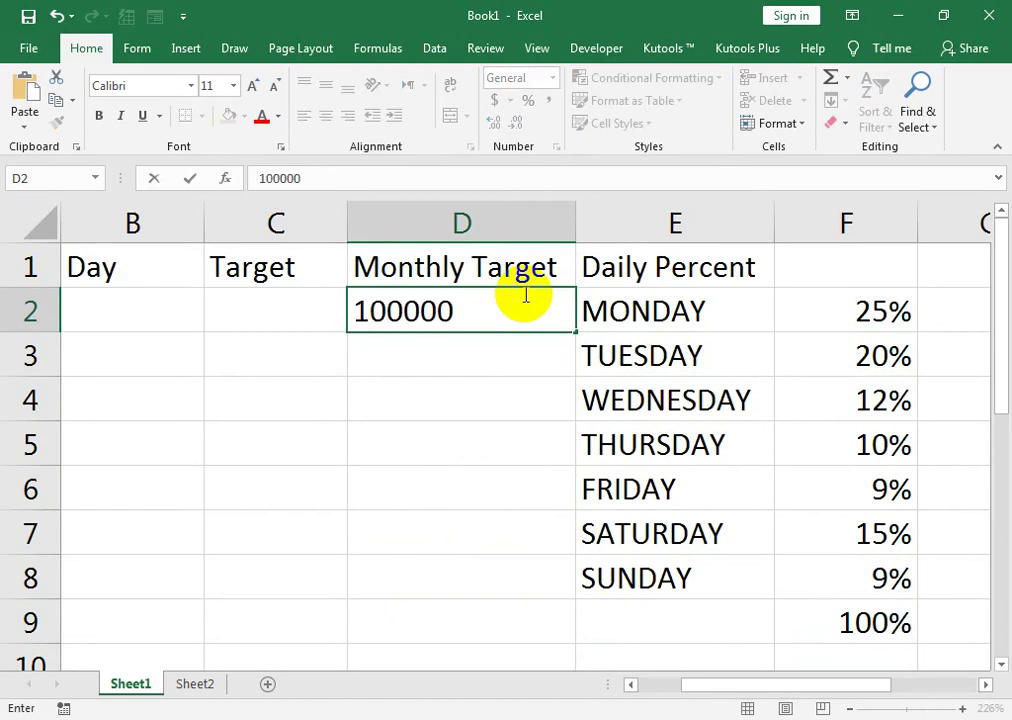
type("0")
key("Return")
key("Up")
key("Left")
key("Left")
key("Left")
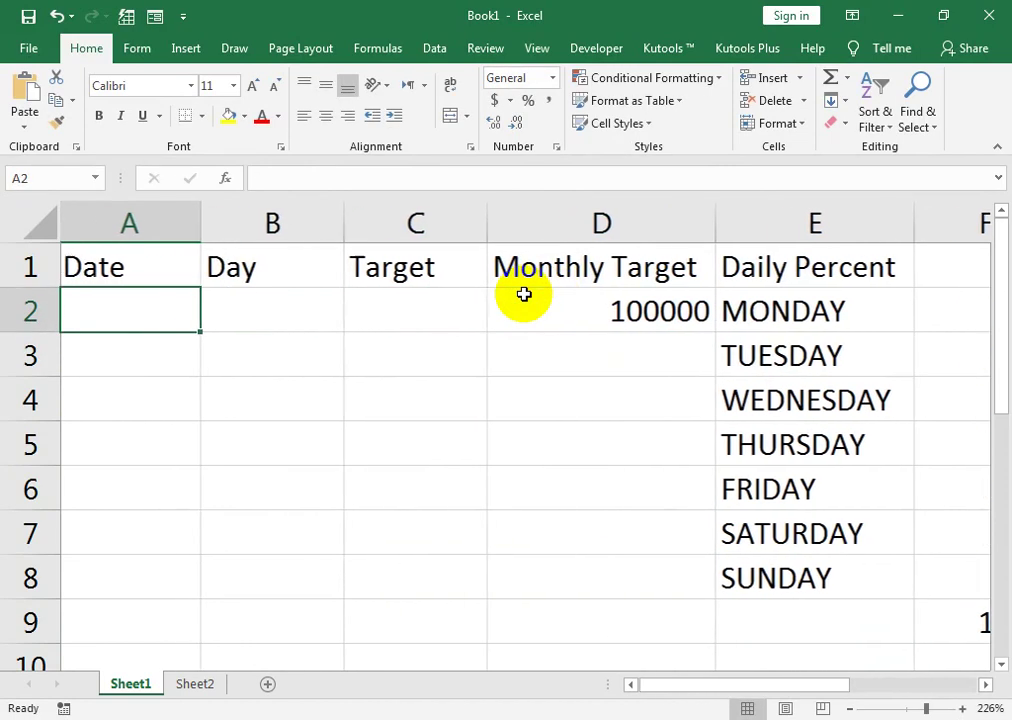
Enter the starting date 1-Jan-20 in A2.
type("=")
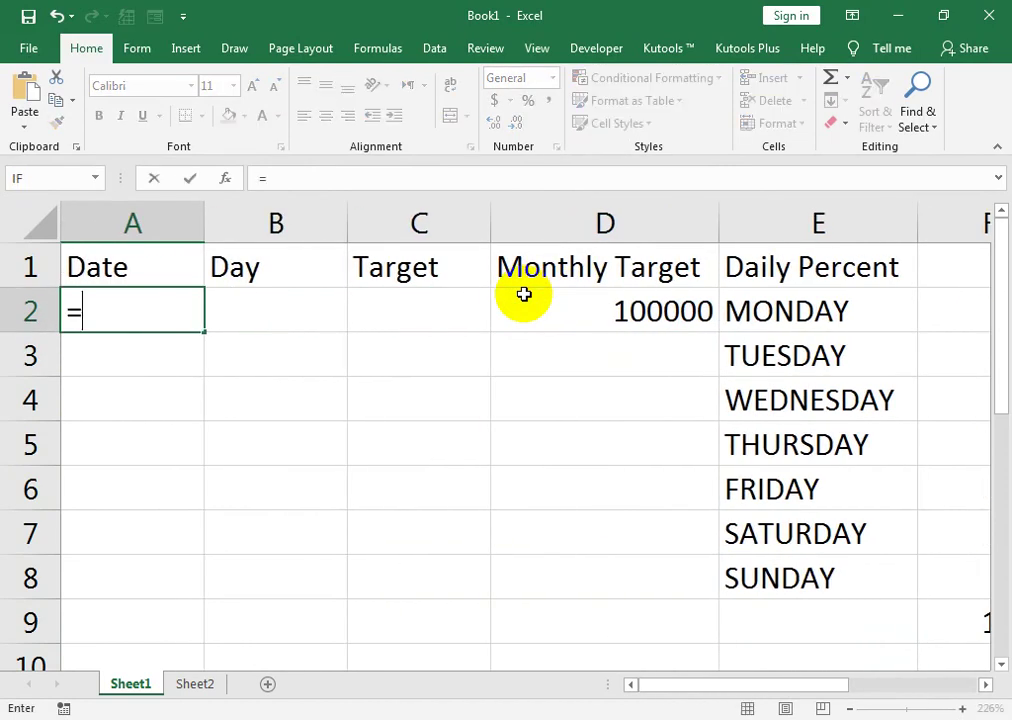
key("BackSpace")
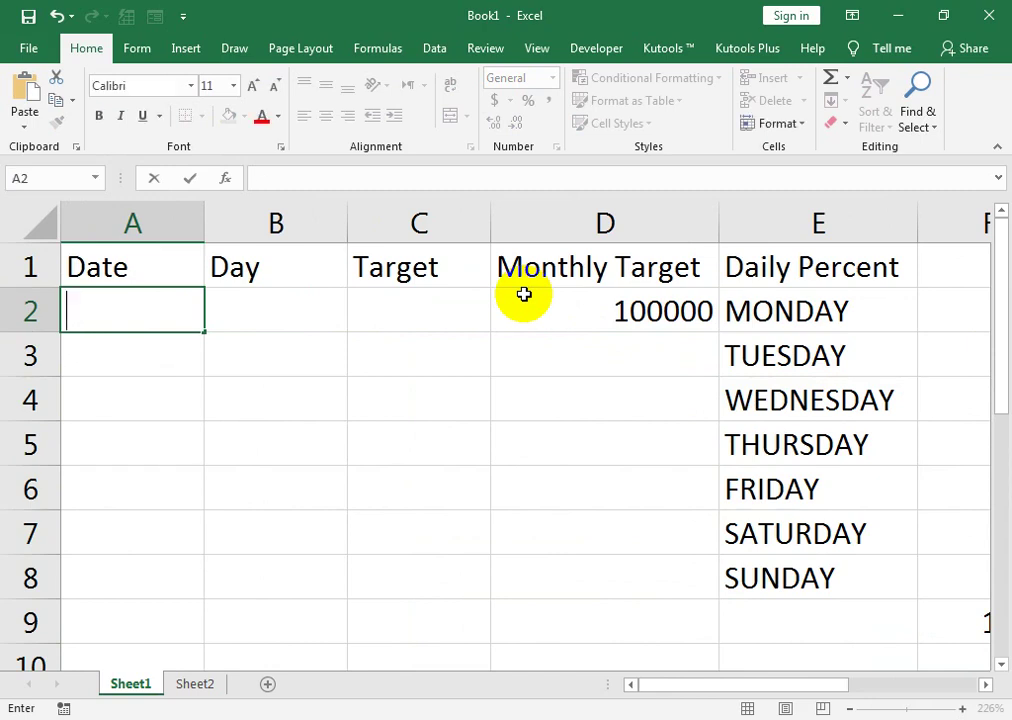
type("1-")
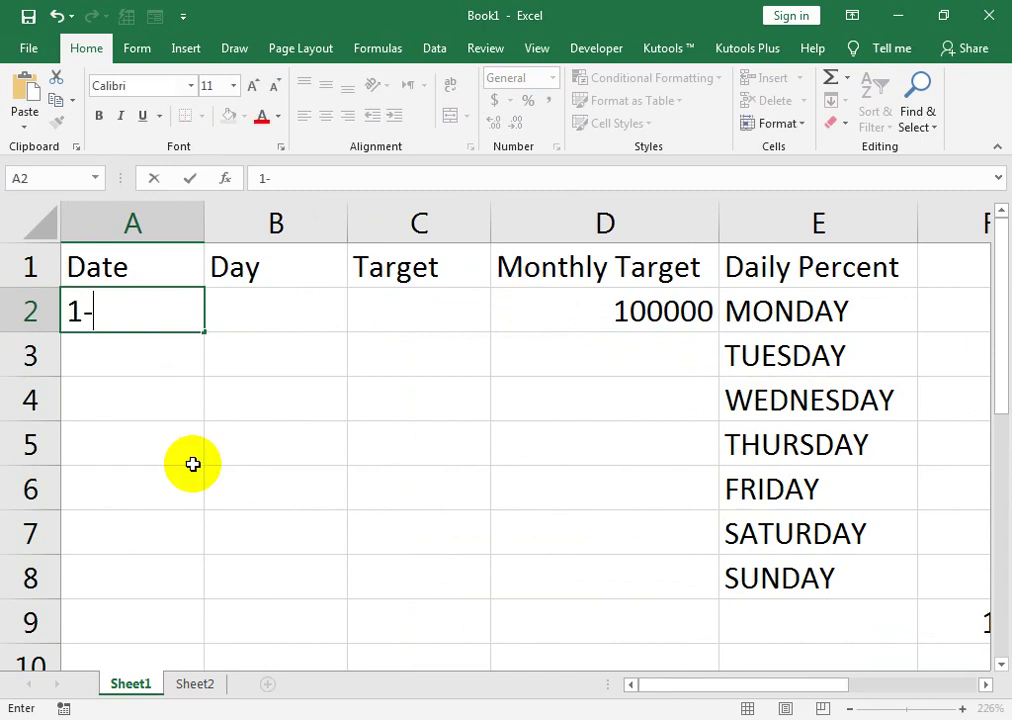
type("JAN-20")
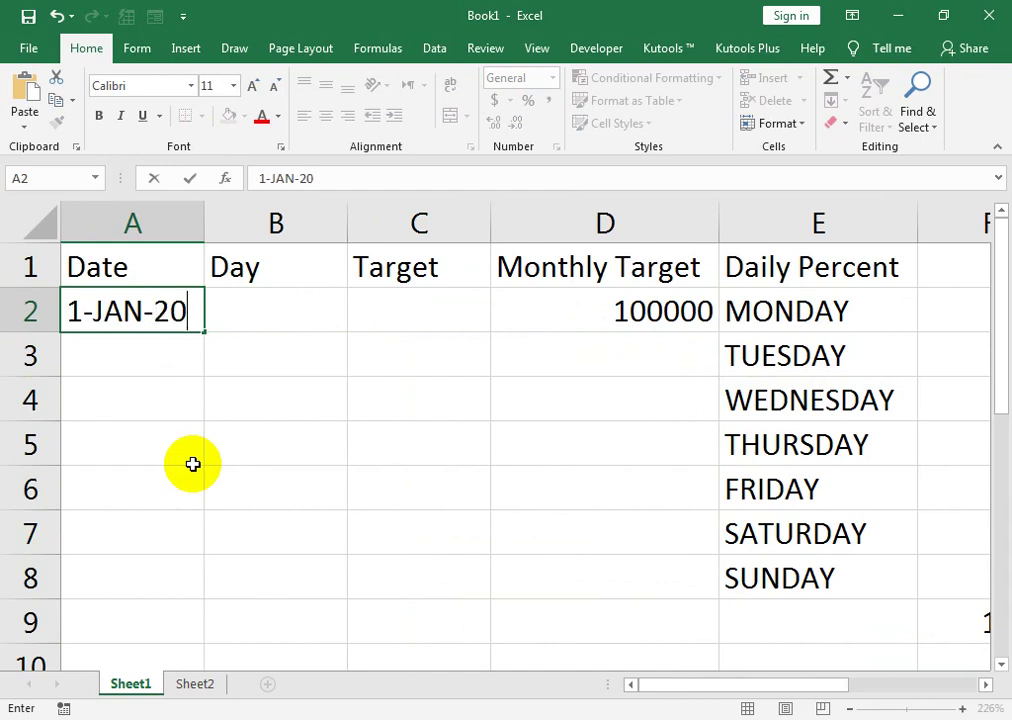
type("20")
key("Return")
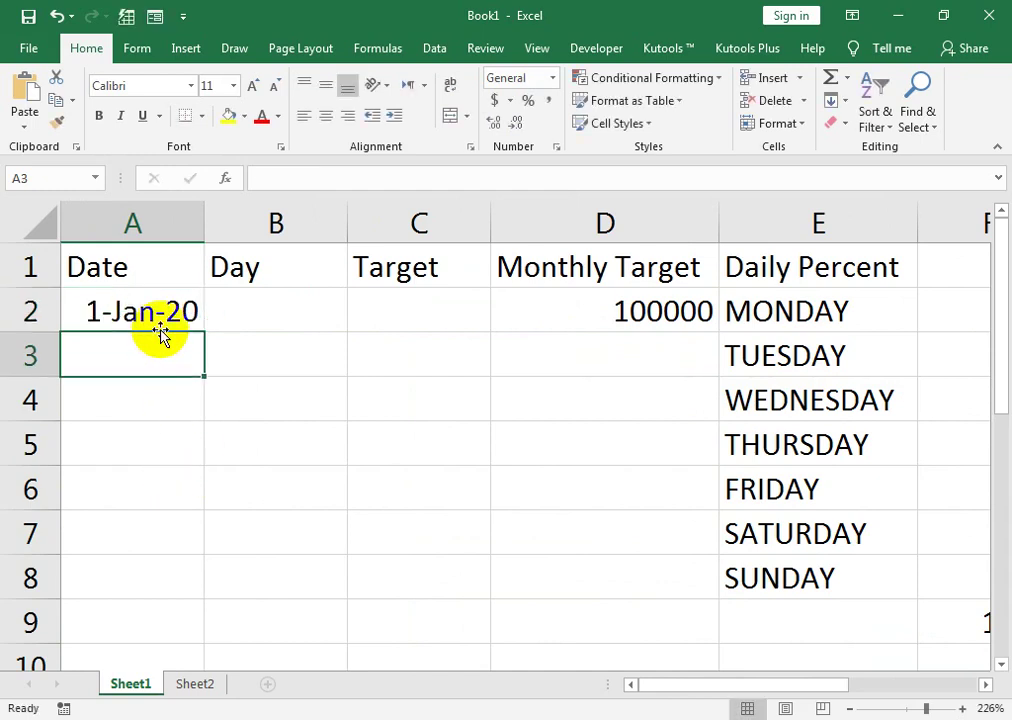
Fill the dates down to 31-Jan-20, deleting the extra 1-Feb-20 in A33.
left_click(163, 324)
left_click_drag(205, 333, 215, 588)
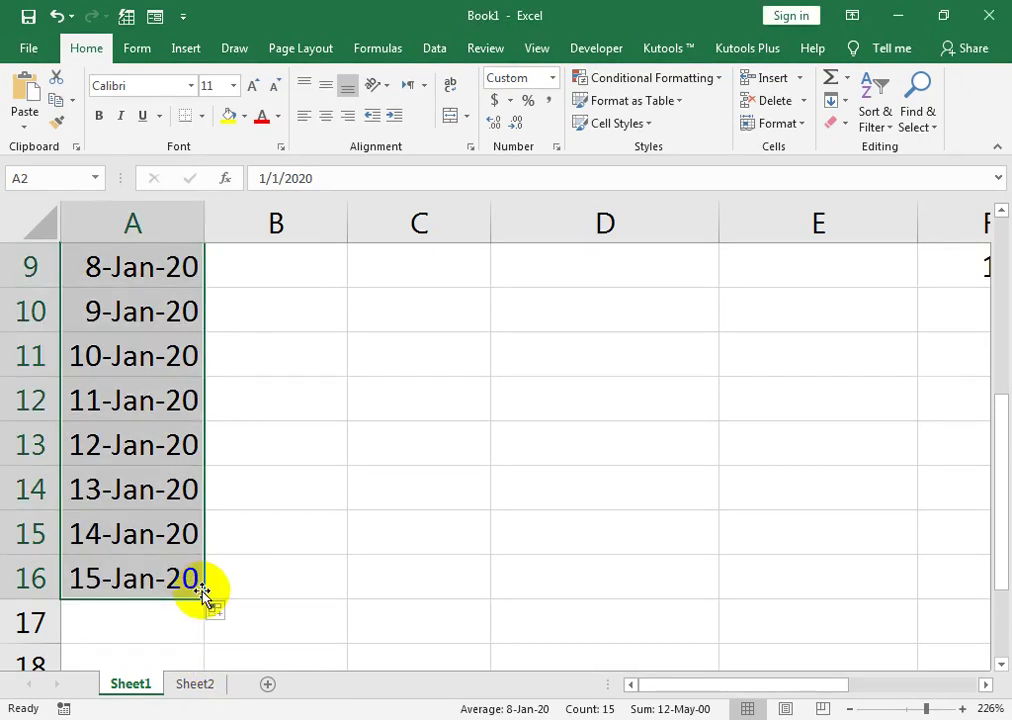
left_click_drag(203, 598, 198, 526)
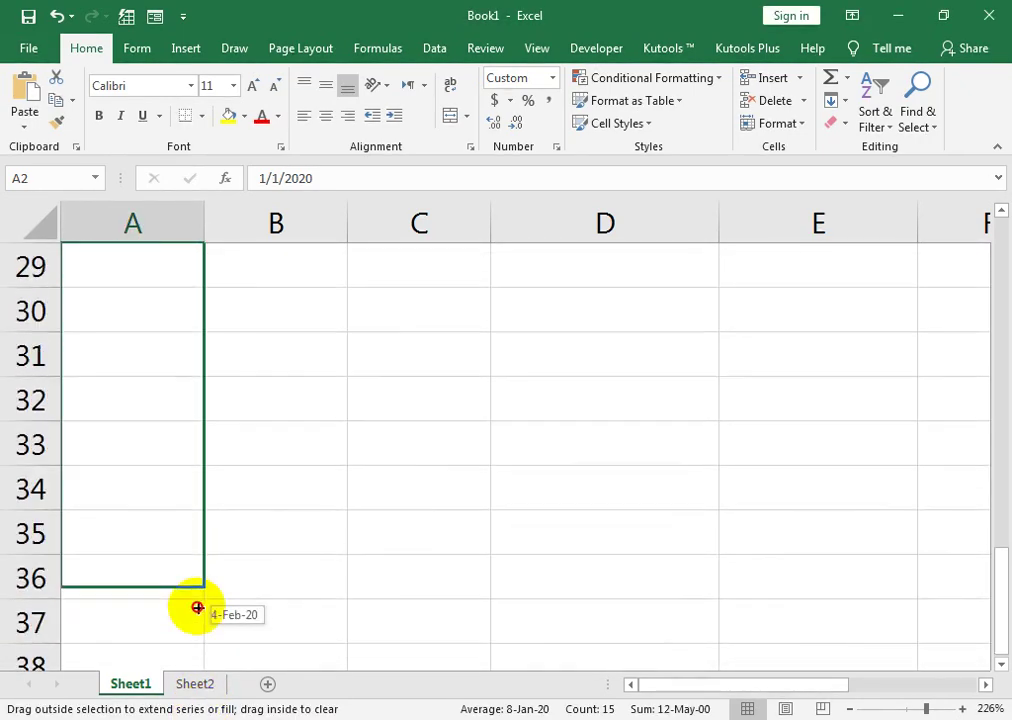
left_click_drag(198, 526, 203, 448)
left_click(208, 440)
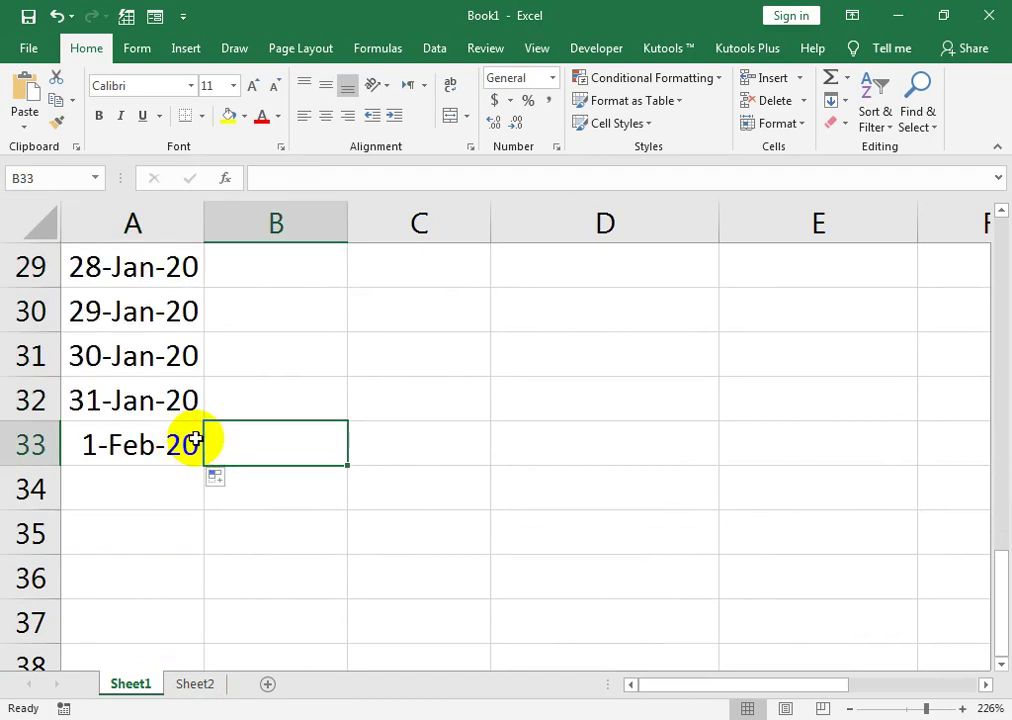
left_click(195, 440)
key("Delete")
key("Up")
key("ctrl+Home")
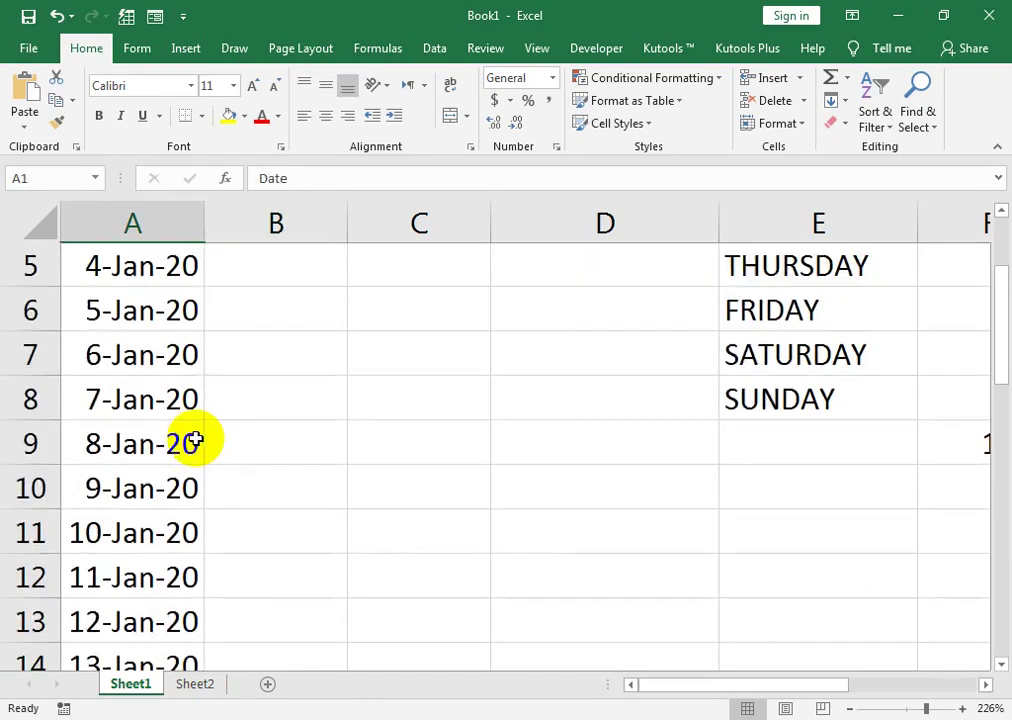
key("Right")
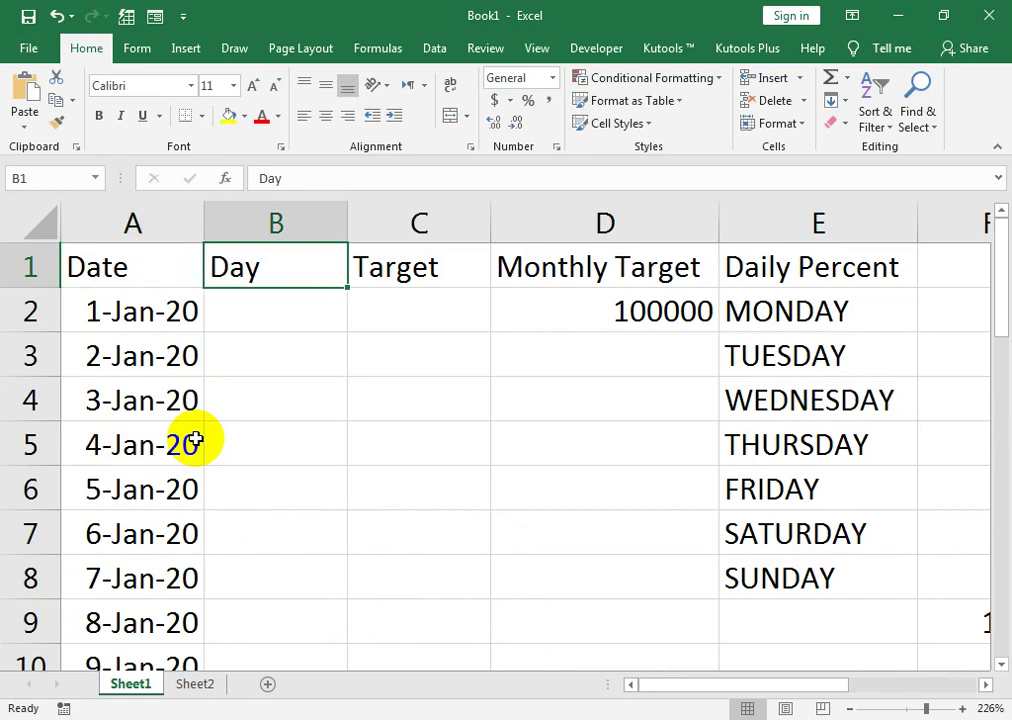
key("Down")
Enter =TEXT(A2,"DDDD") in B2 to show Wednesday, then dismiss the help pane.
type("=")
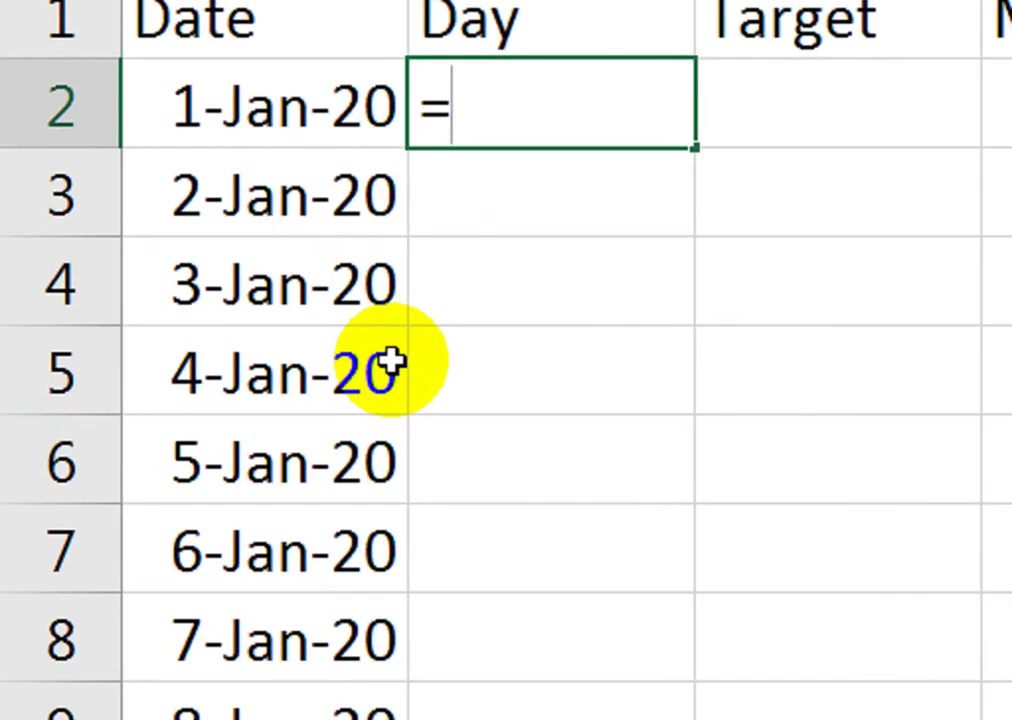
type("TEXT")
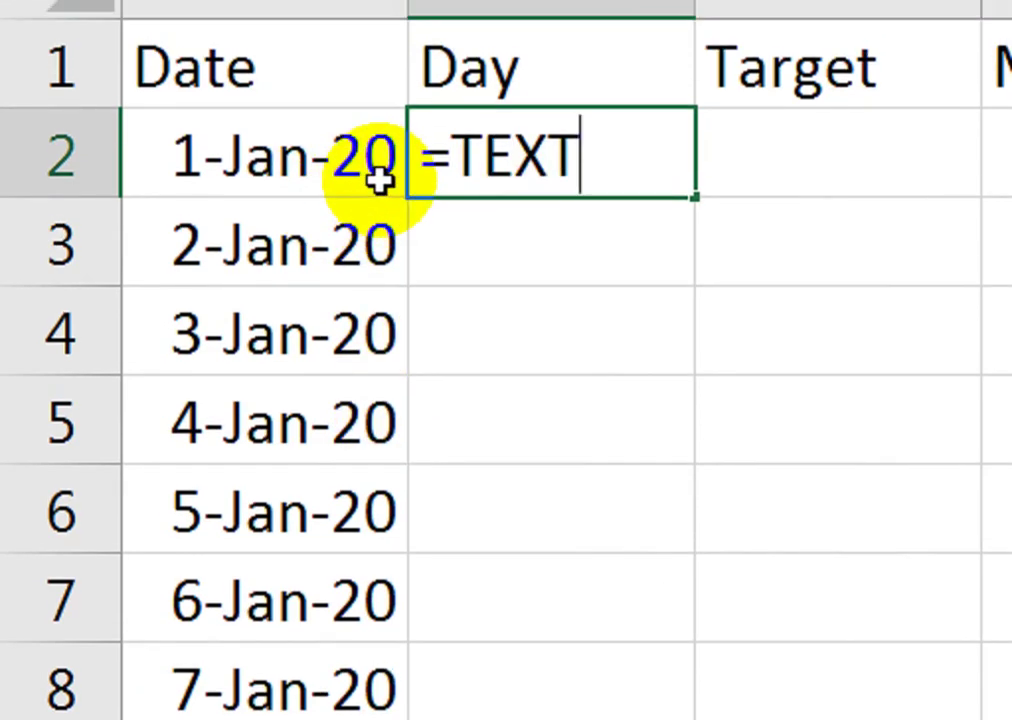
type("(")
left_click(376, 180)
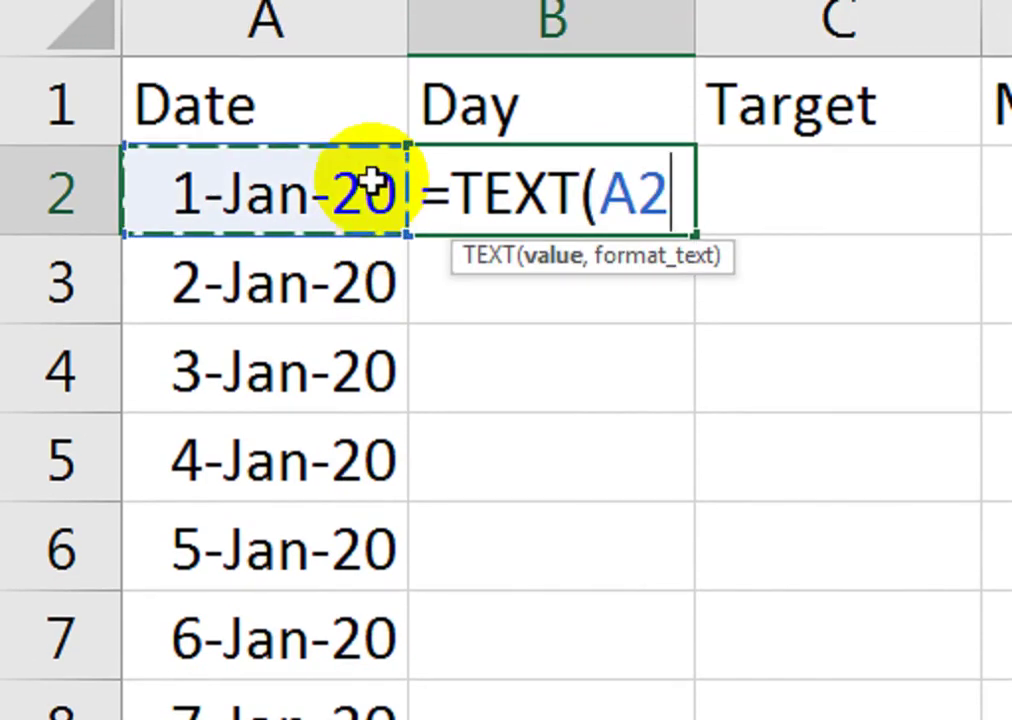
type(",\"DD")
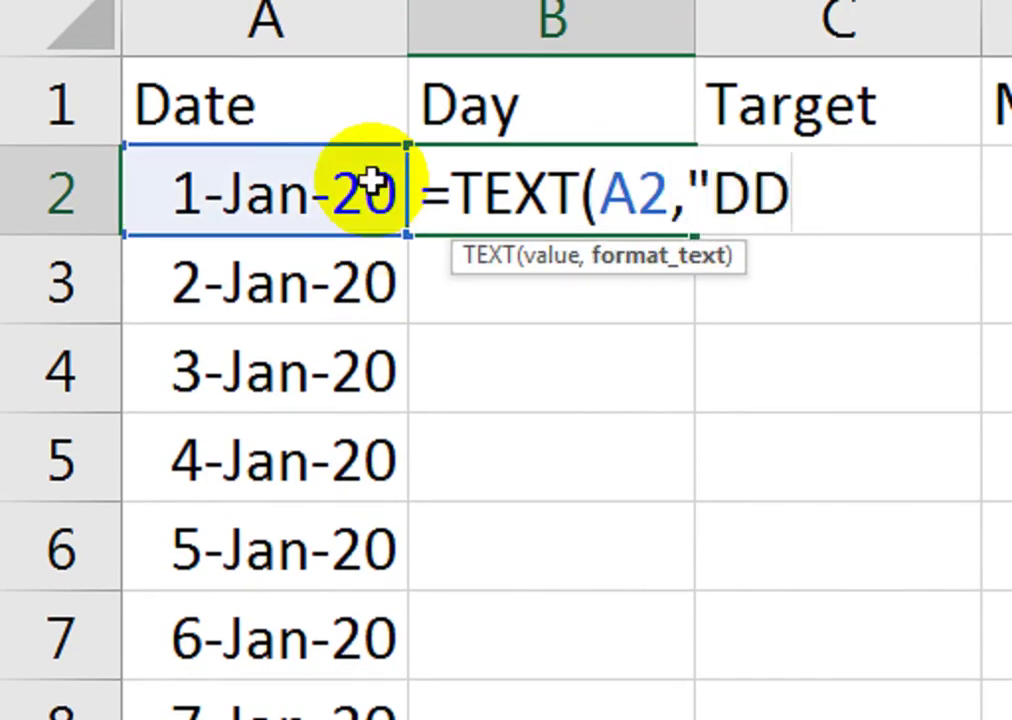
type("DD\"")
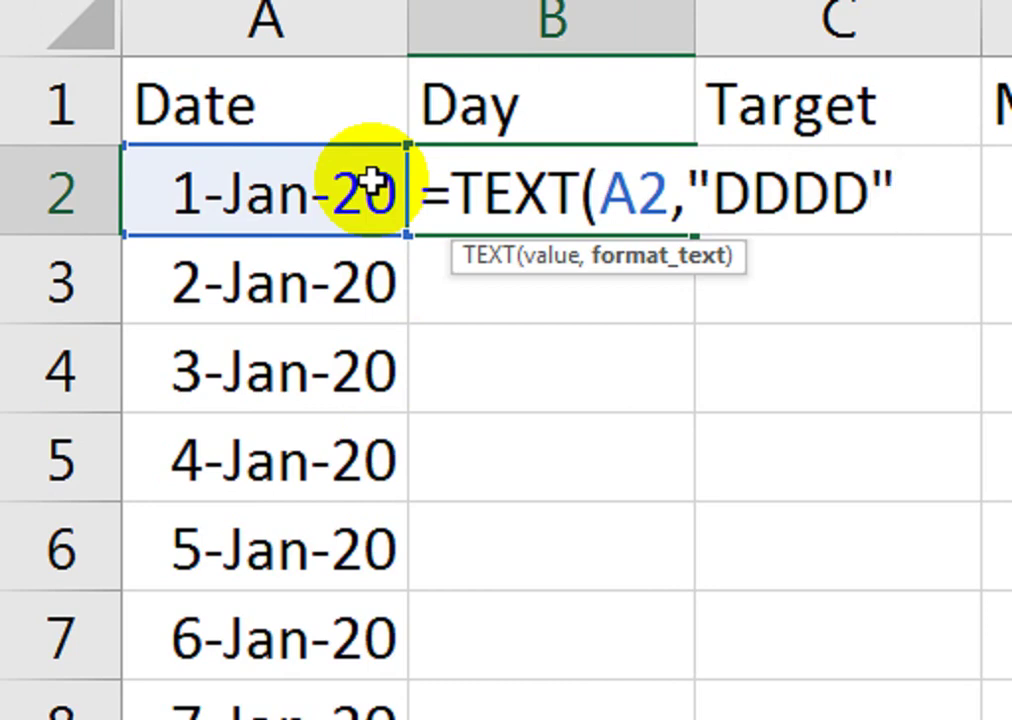
type(")")
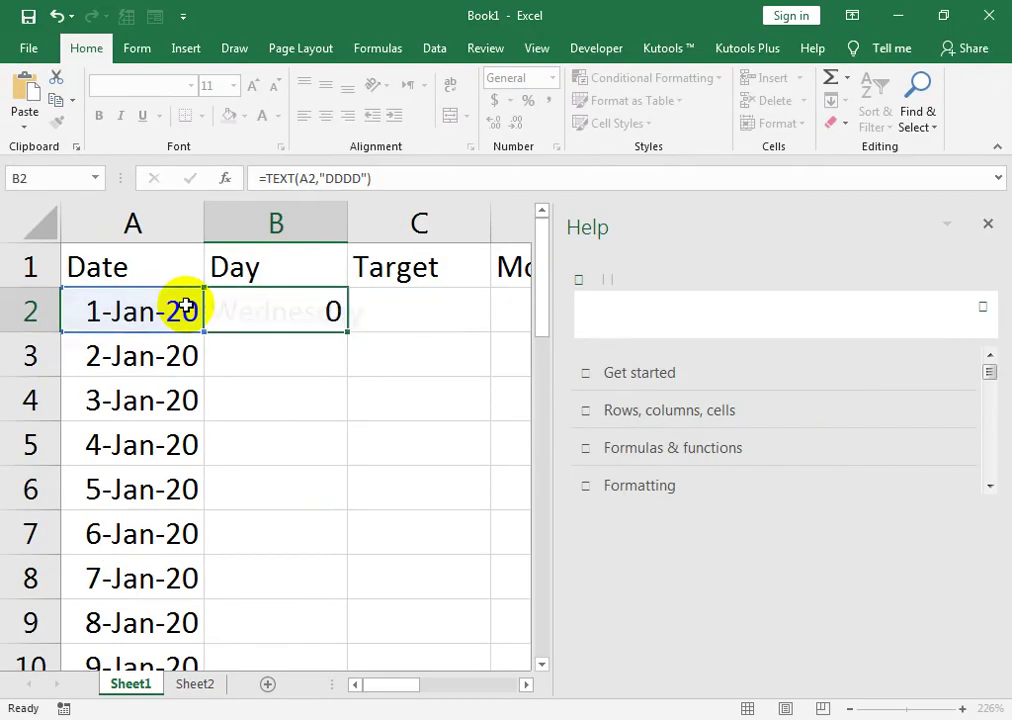
key("Return")
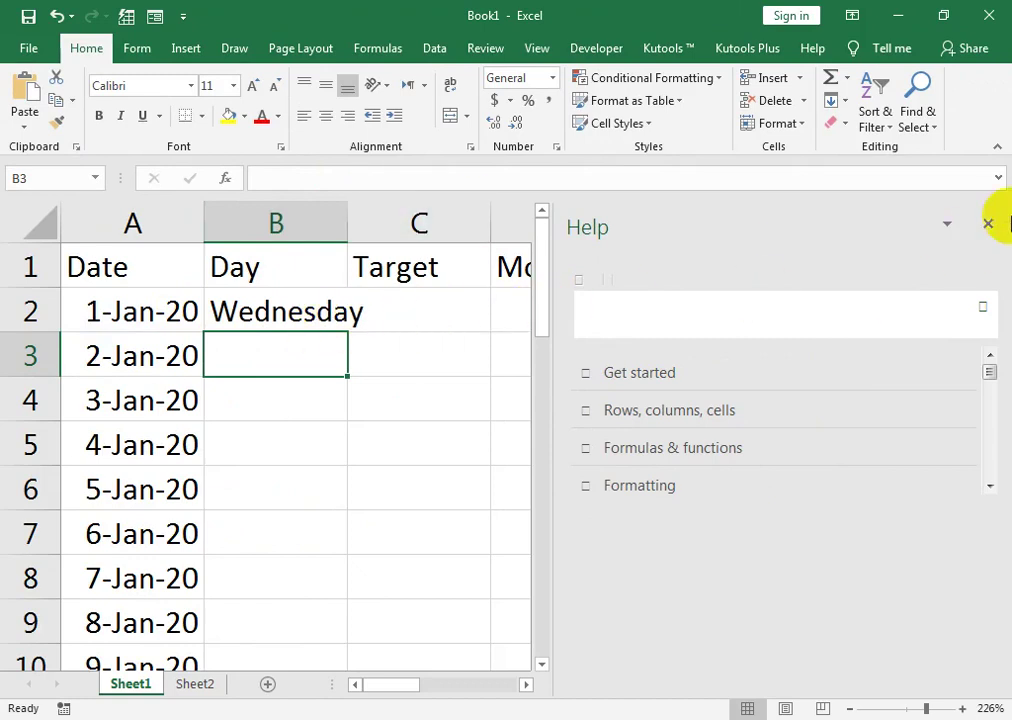
left_click(988, 224)
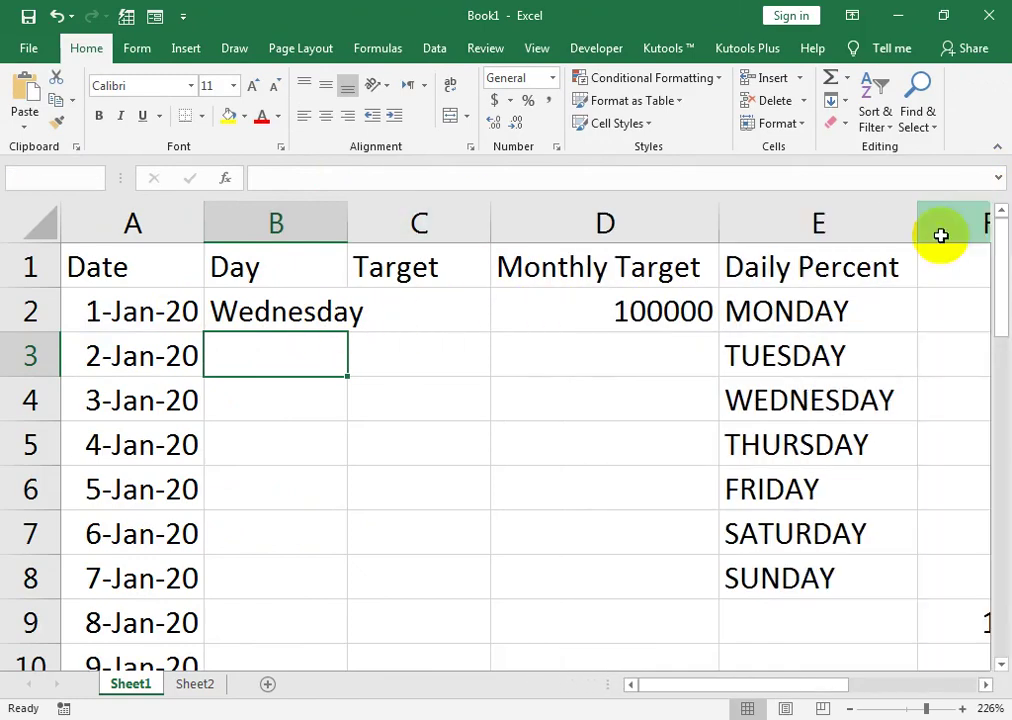
Fill the weekday formula down through row 32 and autofit column B.
left_click(333, 322)
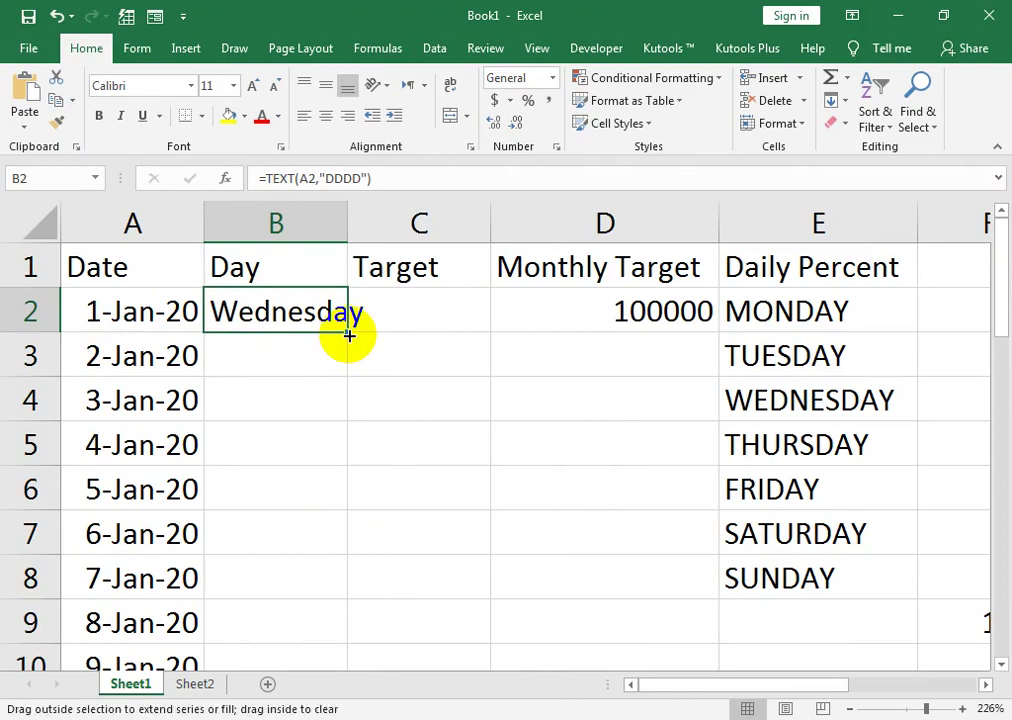
double_click(348, 333)
double_click(352, 233)
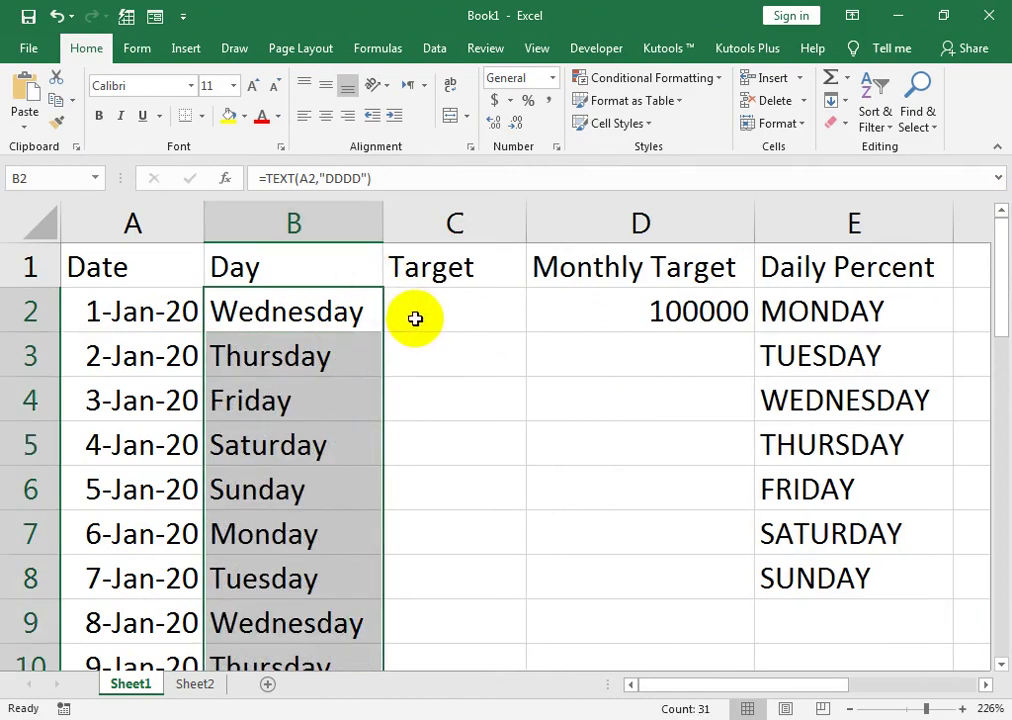
left_click(408, 320)
Start C2's formula as =$D$2*VLOOKUP(B2,$E$2:$F$8 with absolute references.
type("=")
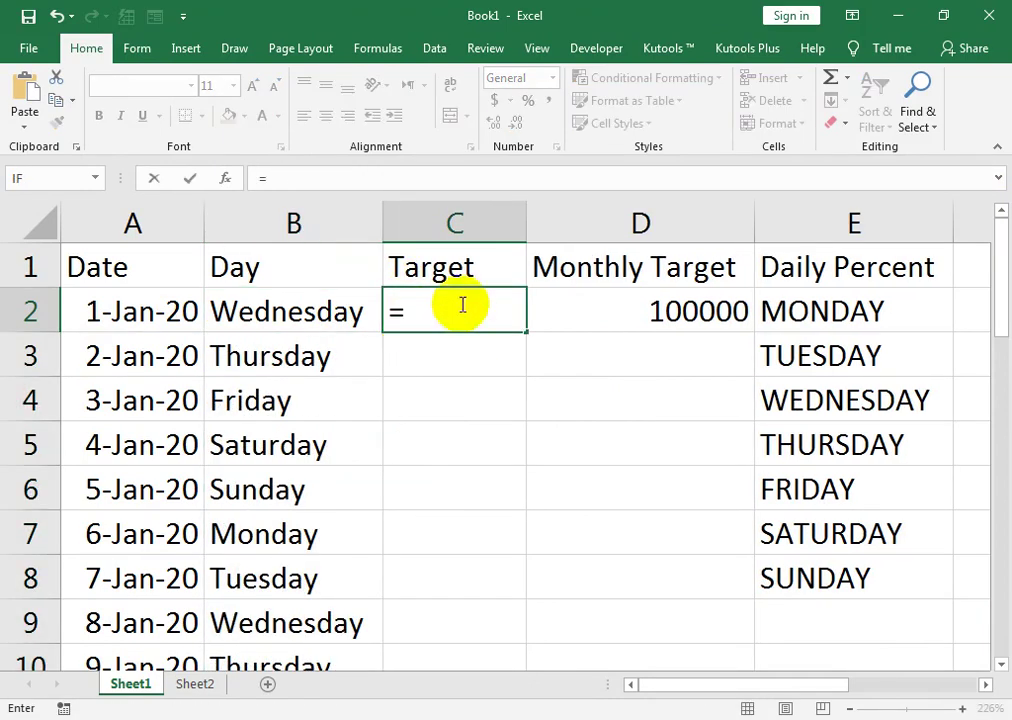
left_click(652, 311)
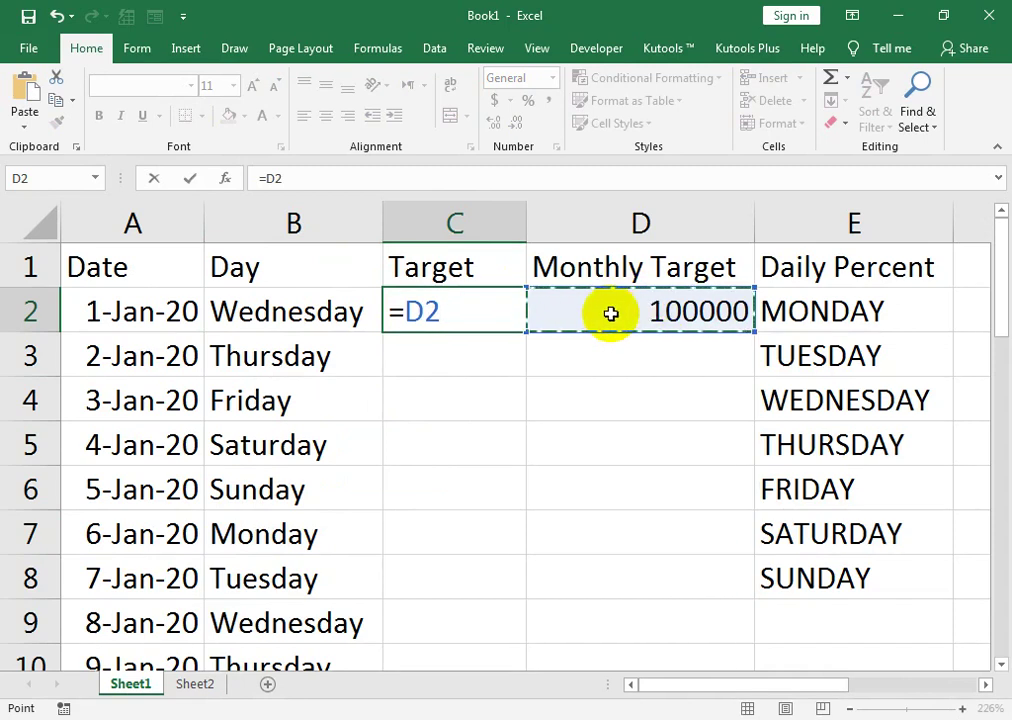
key("F4")
type("*")
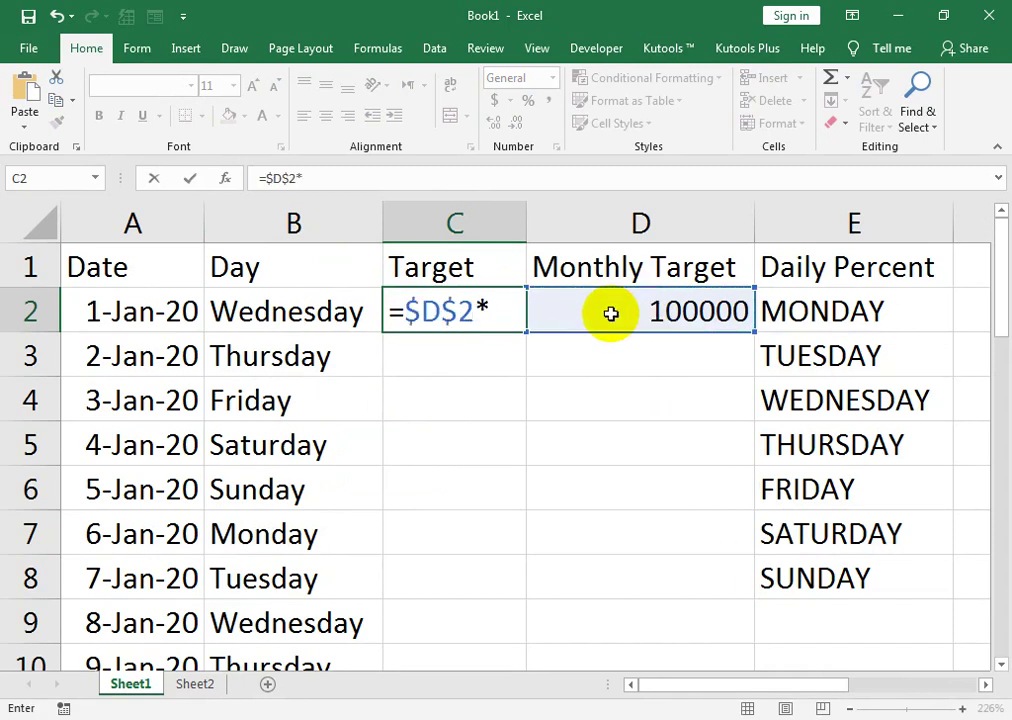
type("VLOOKUP(")
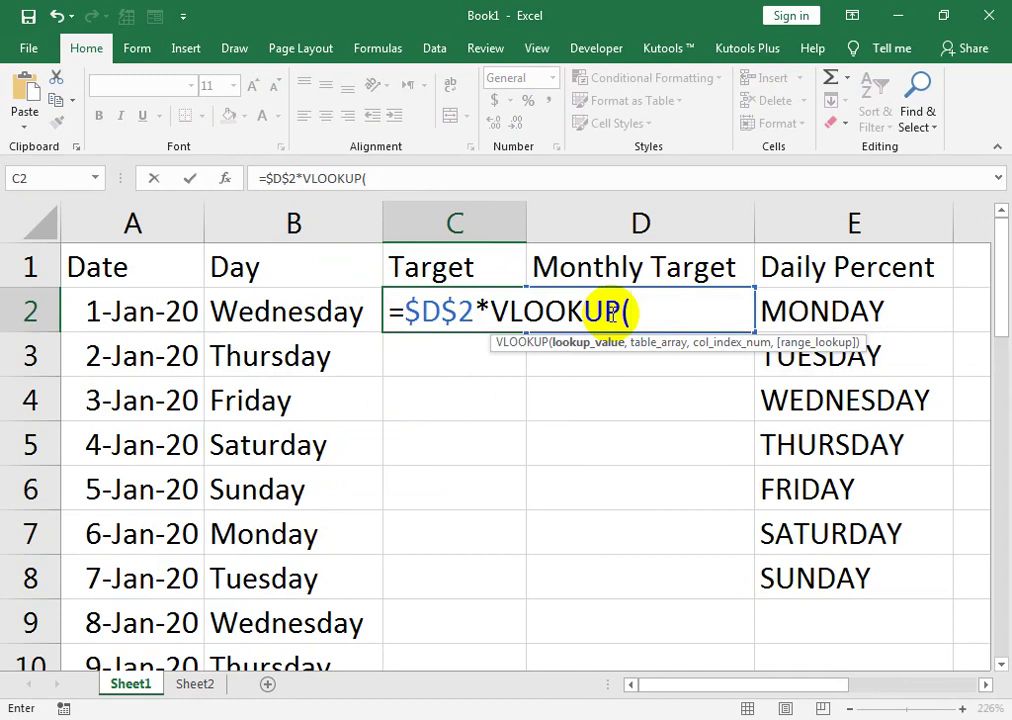
left_click(263, 295)
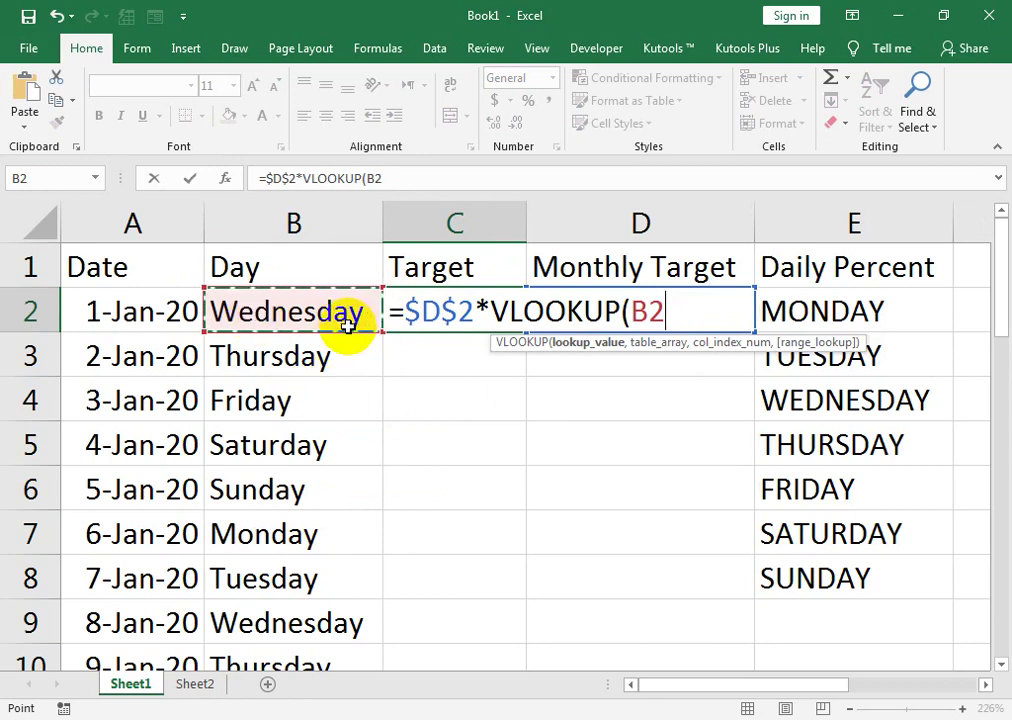
type(",")
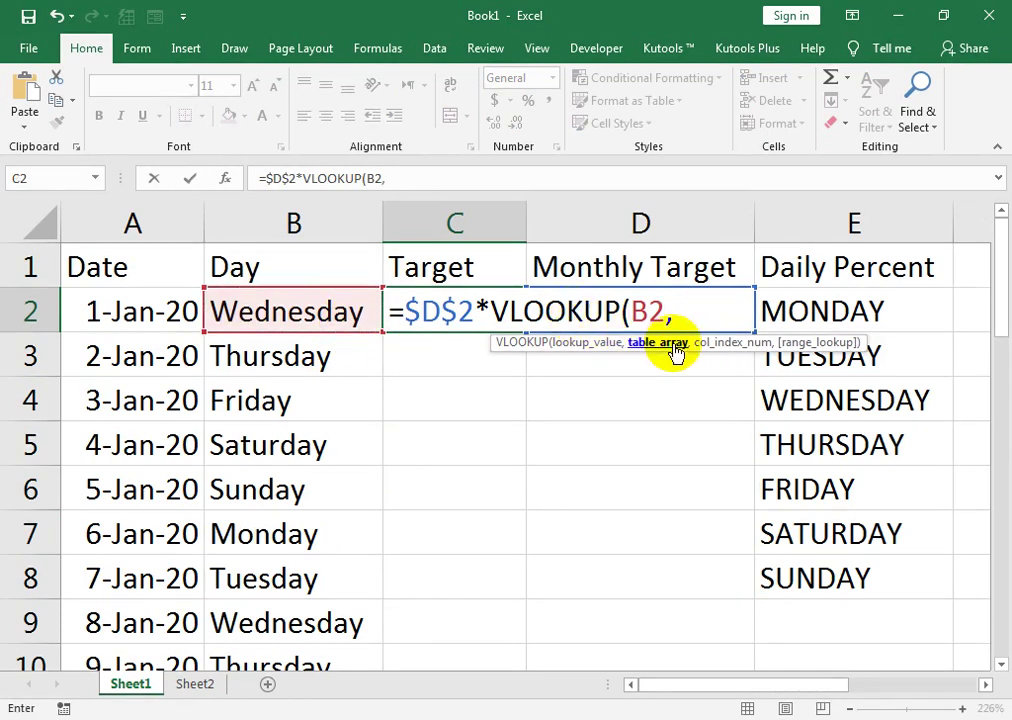
mouse_move(958, 294)
left_mouse_down()
mouse_move(865, 442)
mouse_move(714, 594)
left_mouse_up()
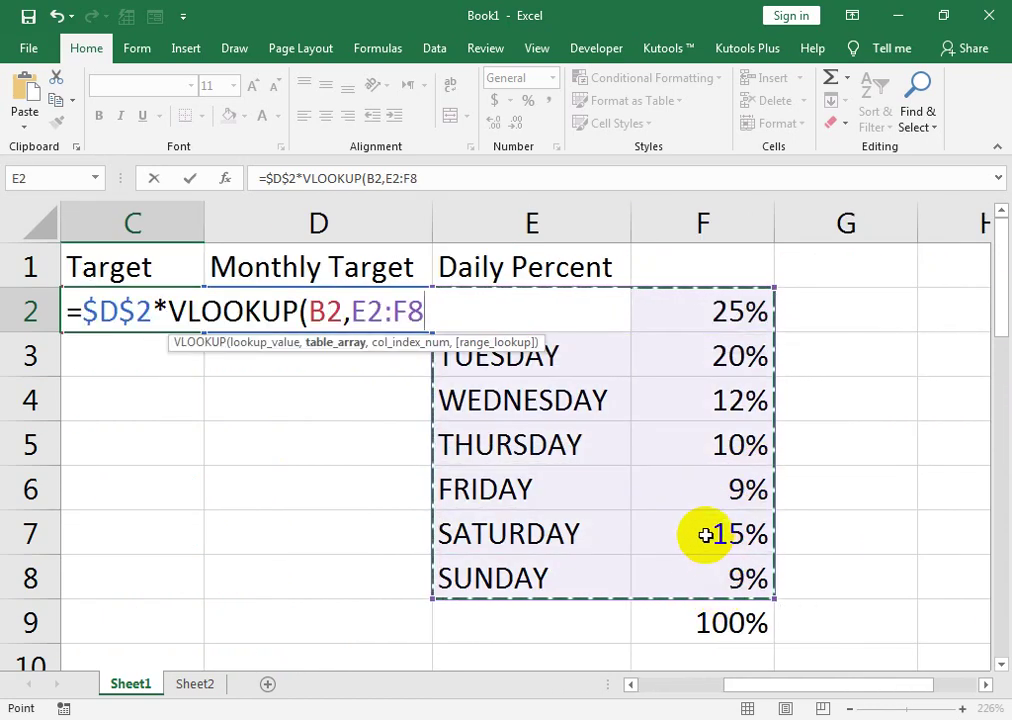
key("F4")
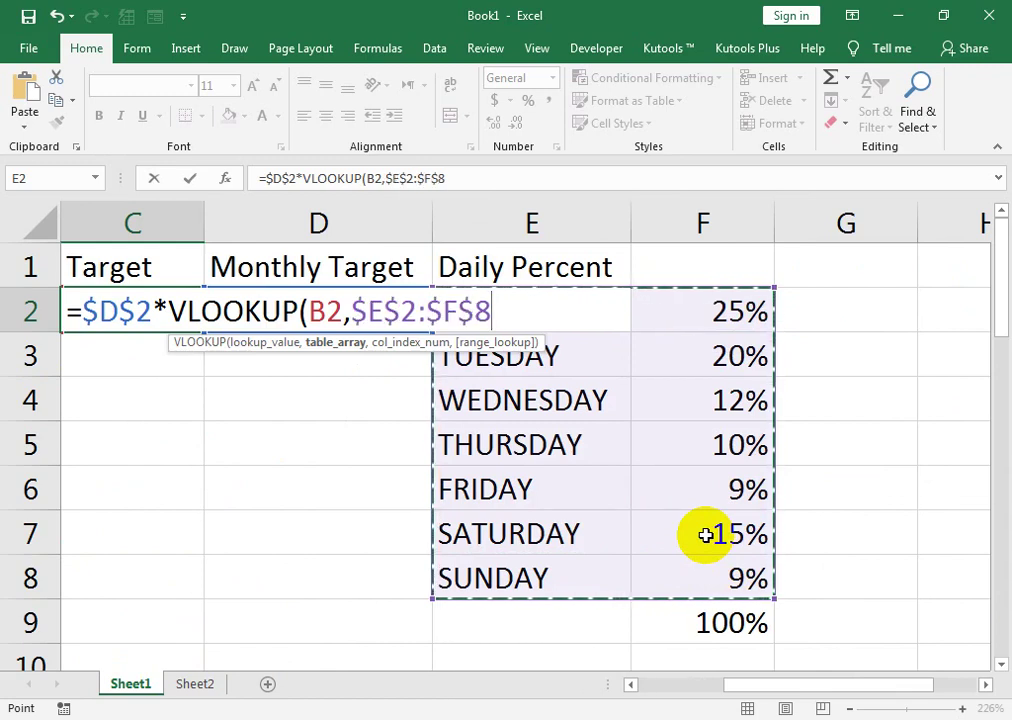
Add column index 2 and FALSE for an exact-match lookup.
type(",0")
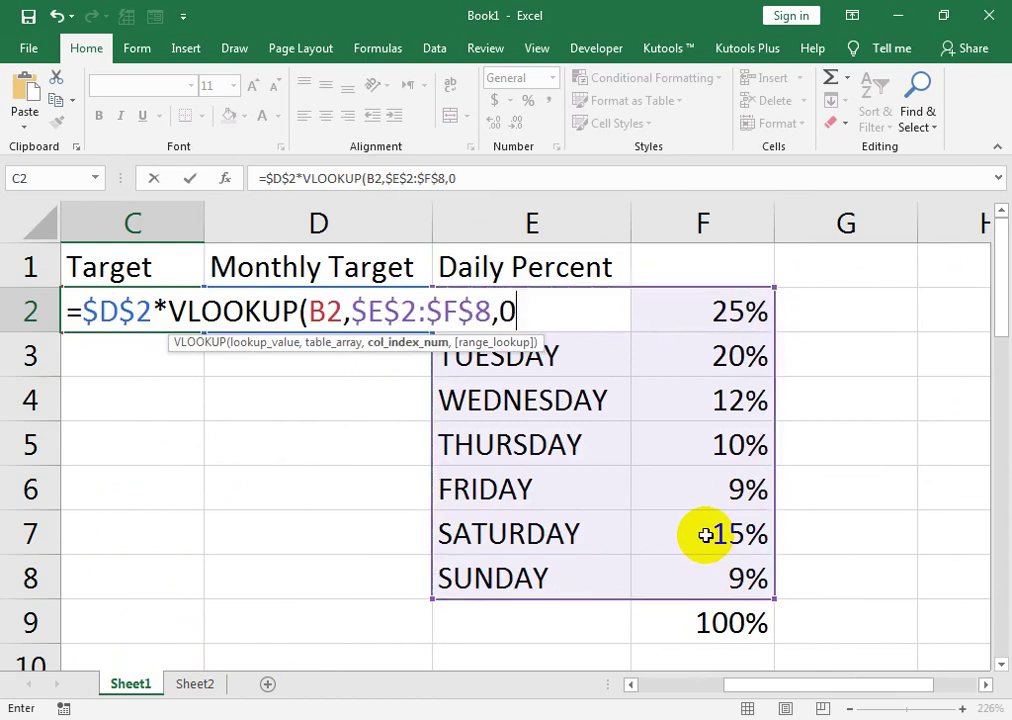
type(",")
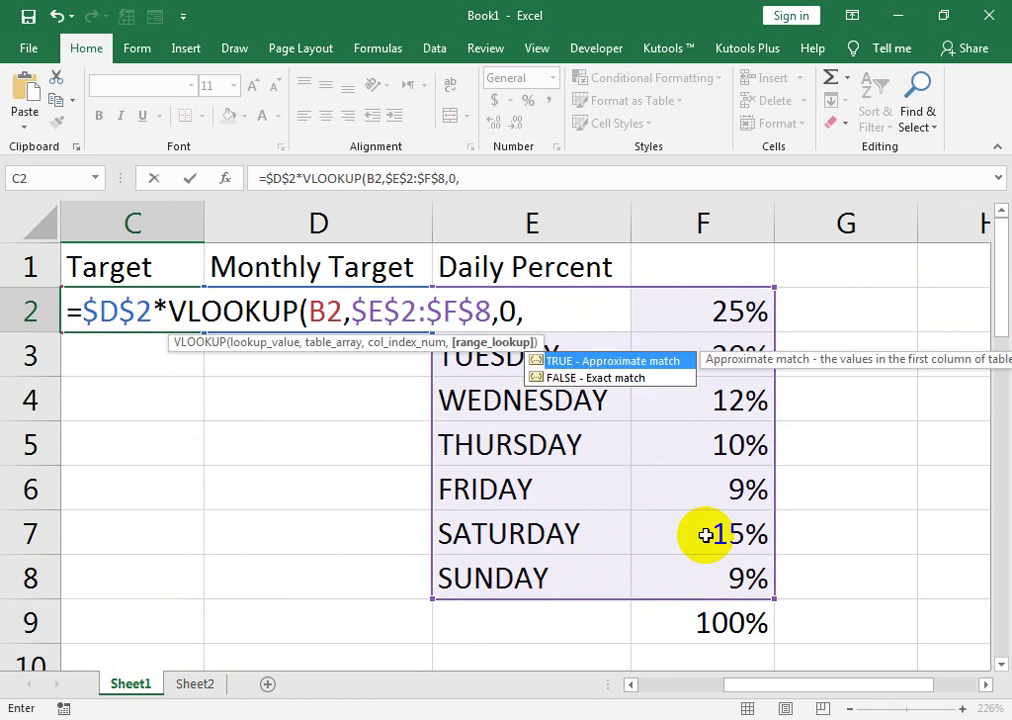
key("BackSpace")
key("BackSpace")
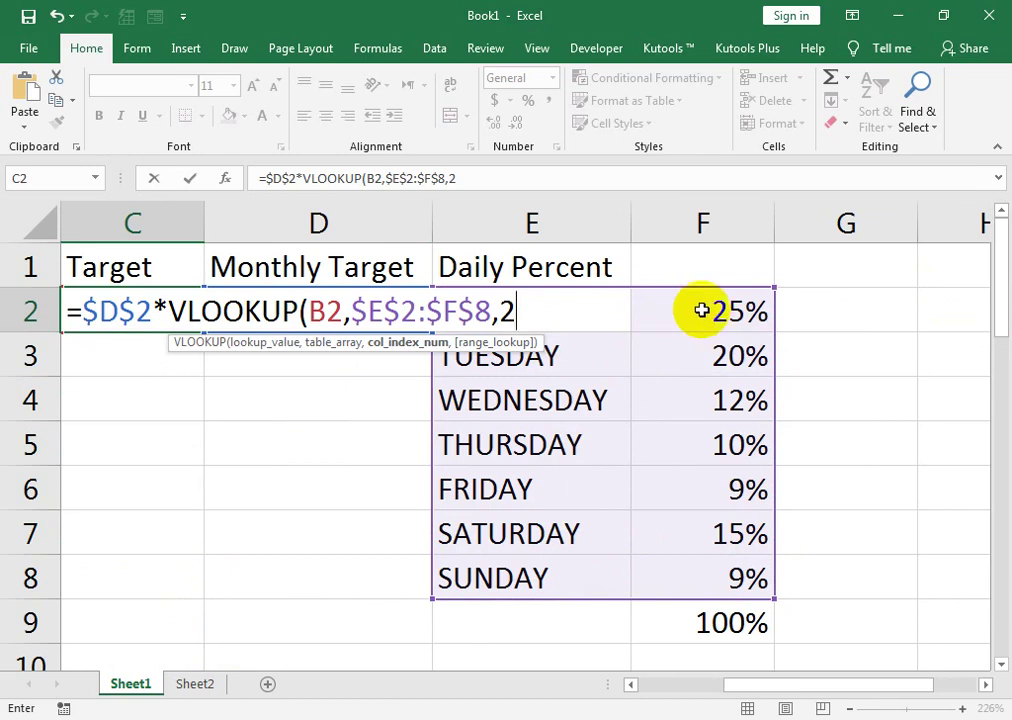
left_click_drag(829, 686, 675, 682)
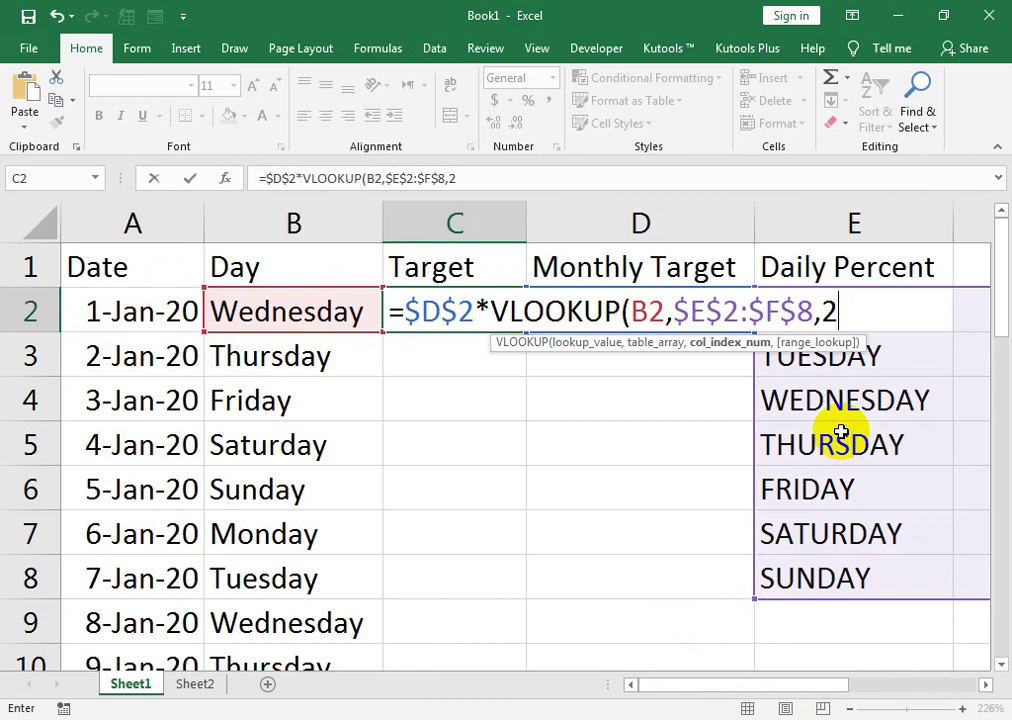
type(",")
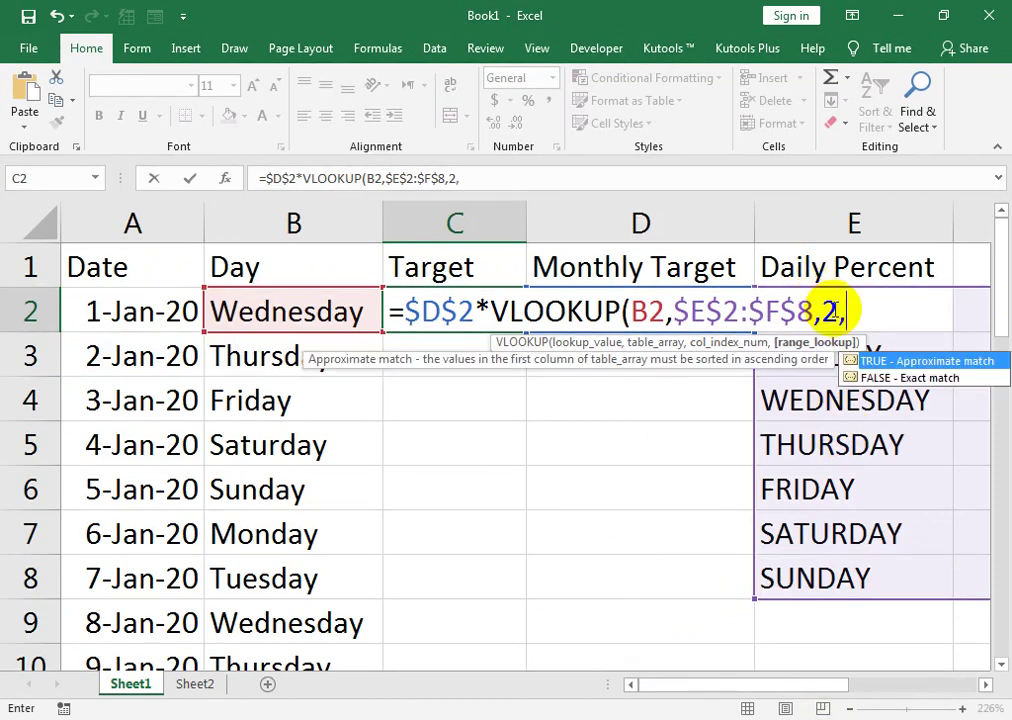
key("Down")
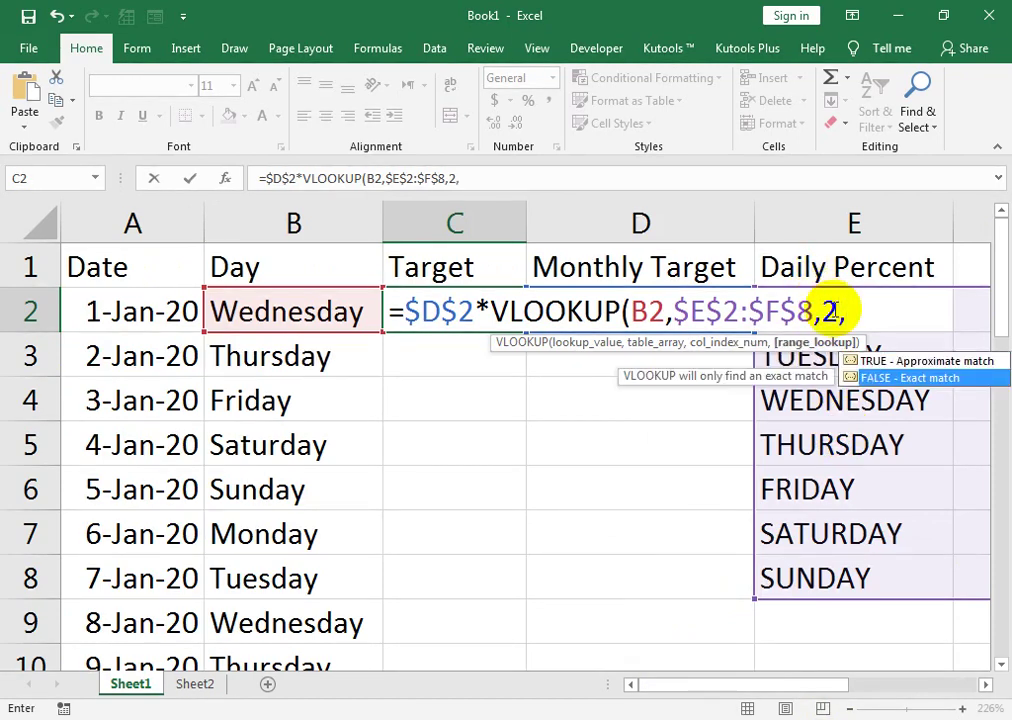
key("Tab")
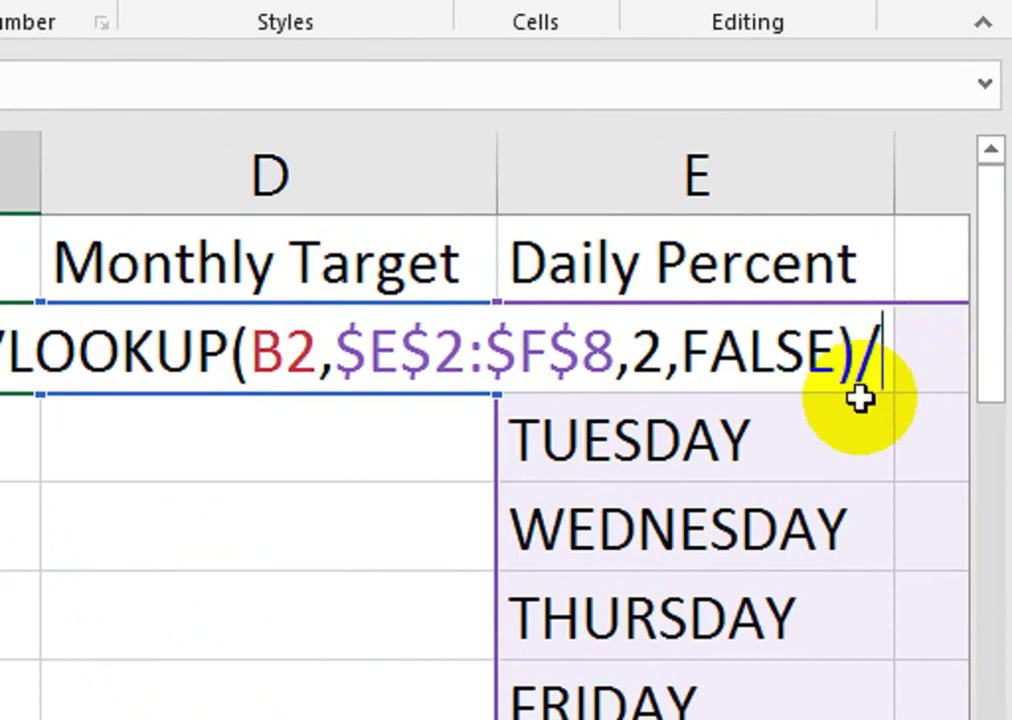
Divide by COUNTIF($B$2:$B$32,B2) and commit, giving a Wednesday target of 2400.
type("V")
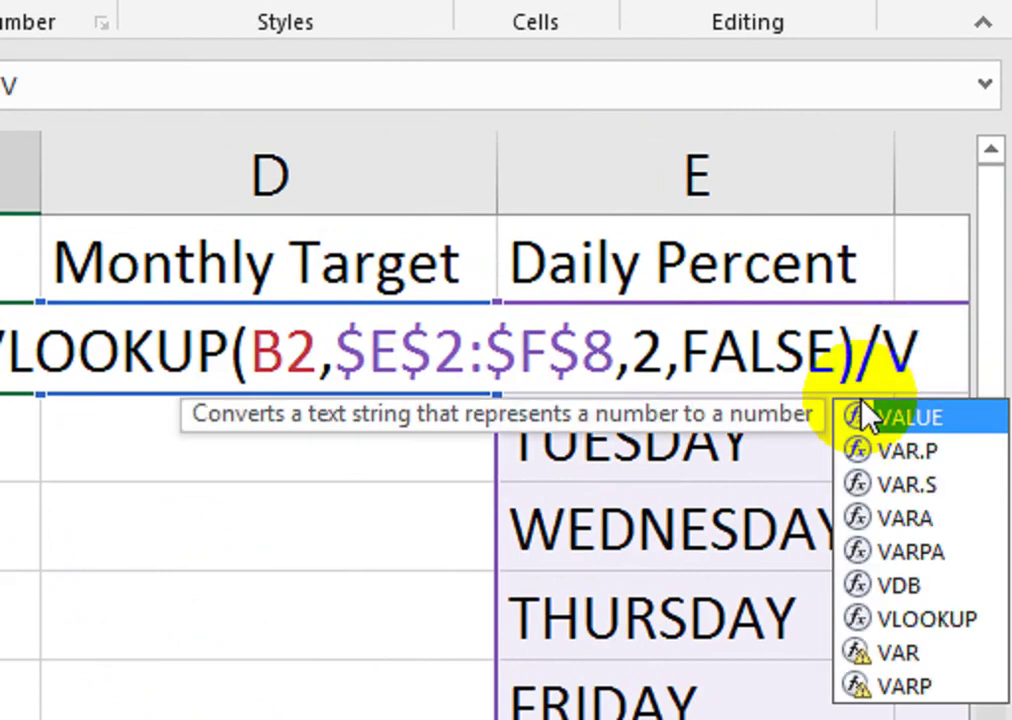
key("BackSpace")
type("COUN")
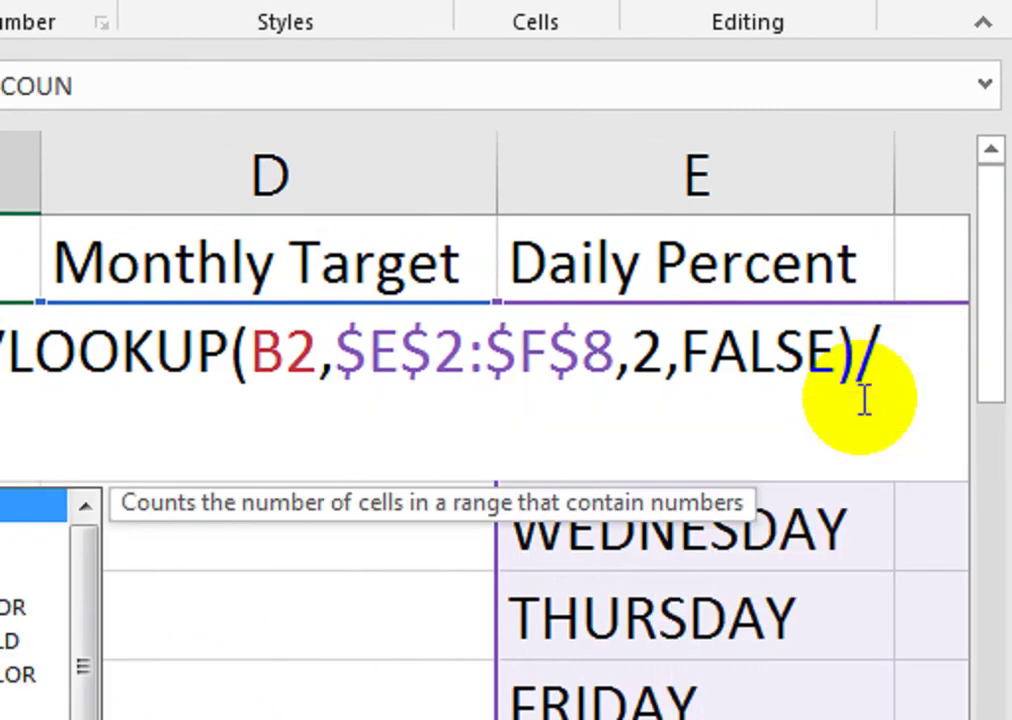
type("TIF(")
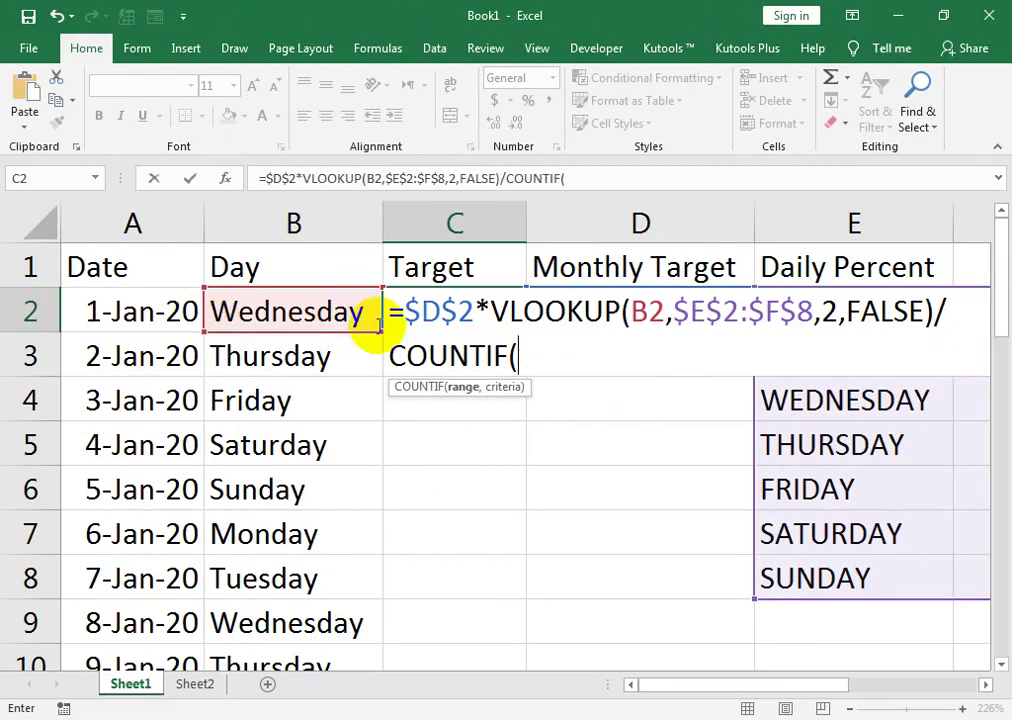
left_click(361, 322)
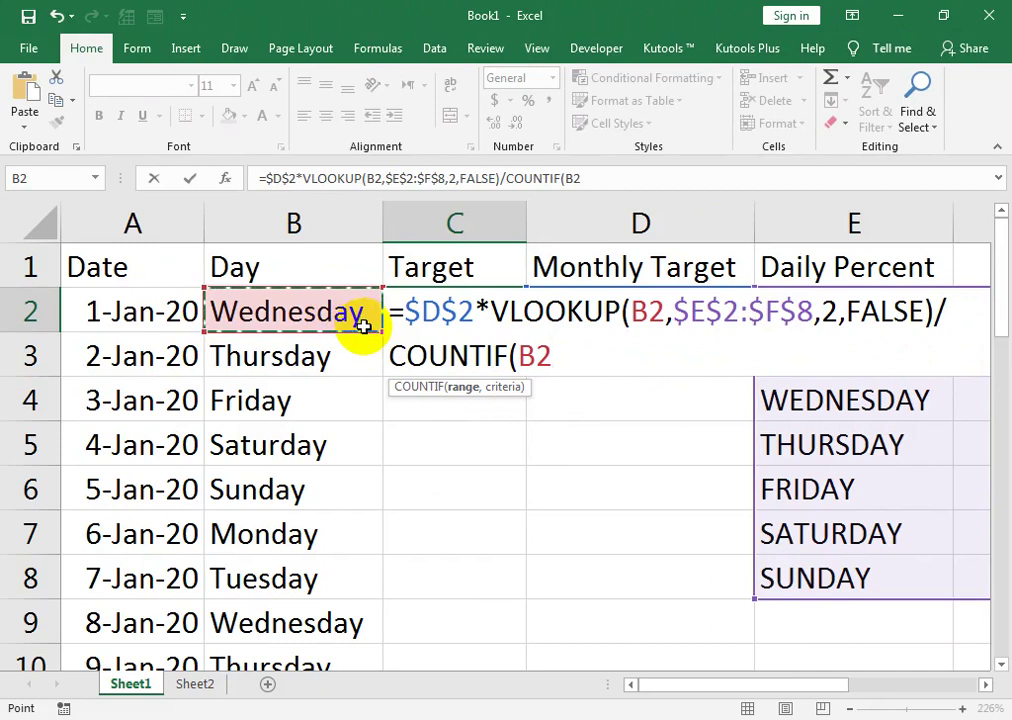
mouse_move(361, 322)
left_mouse_down()
mouse_move(300, 675)
mouse_move(272, 580)
left_mouse_up()
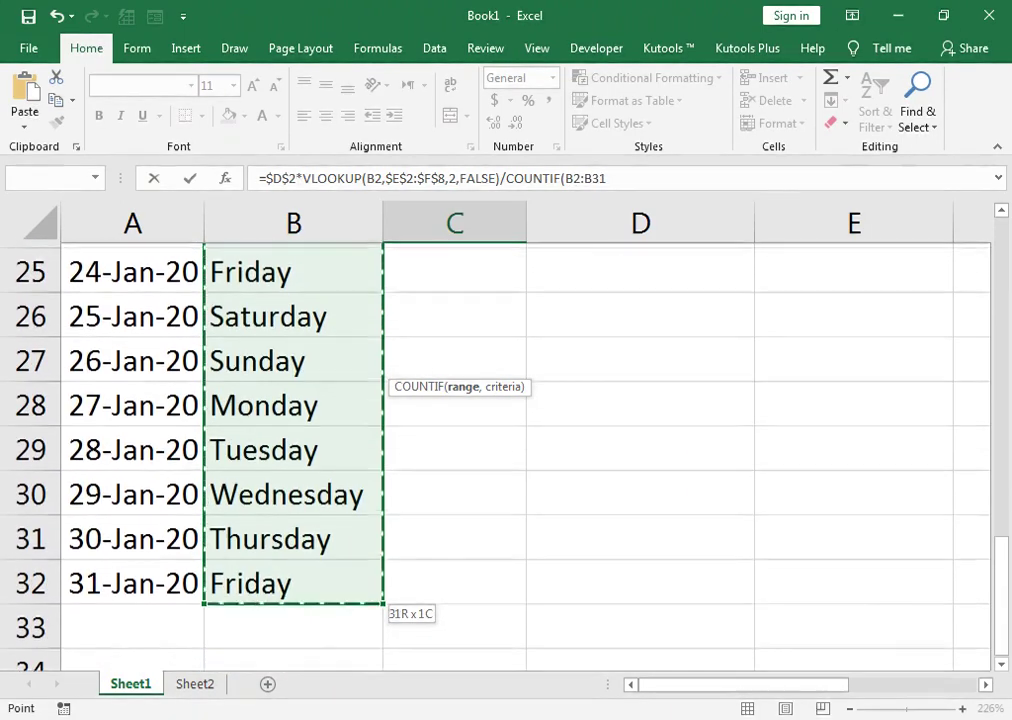
scroll(339, 490, "up", 5)
scroll(339, 488, "up", 3)
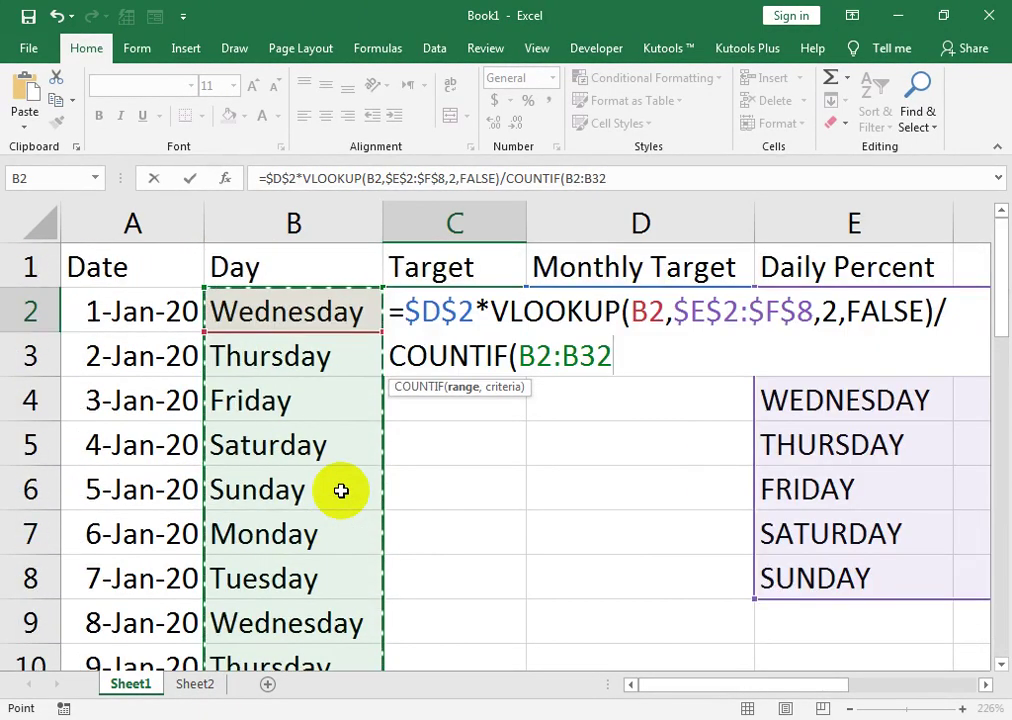
key("F4")
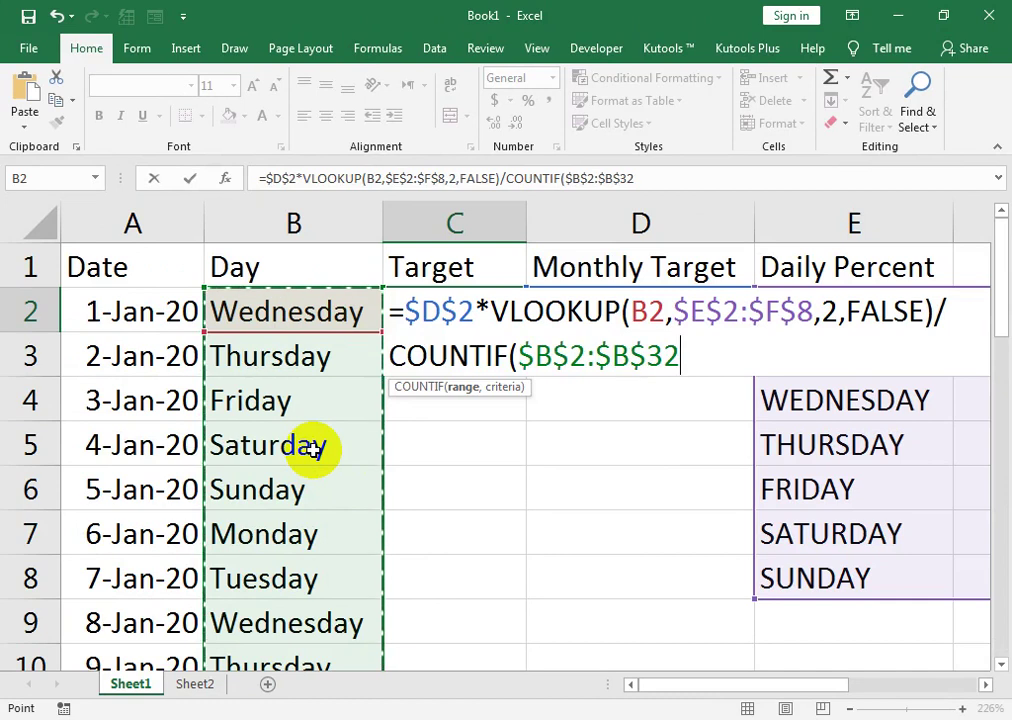
type(",")
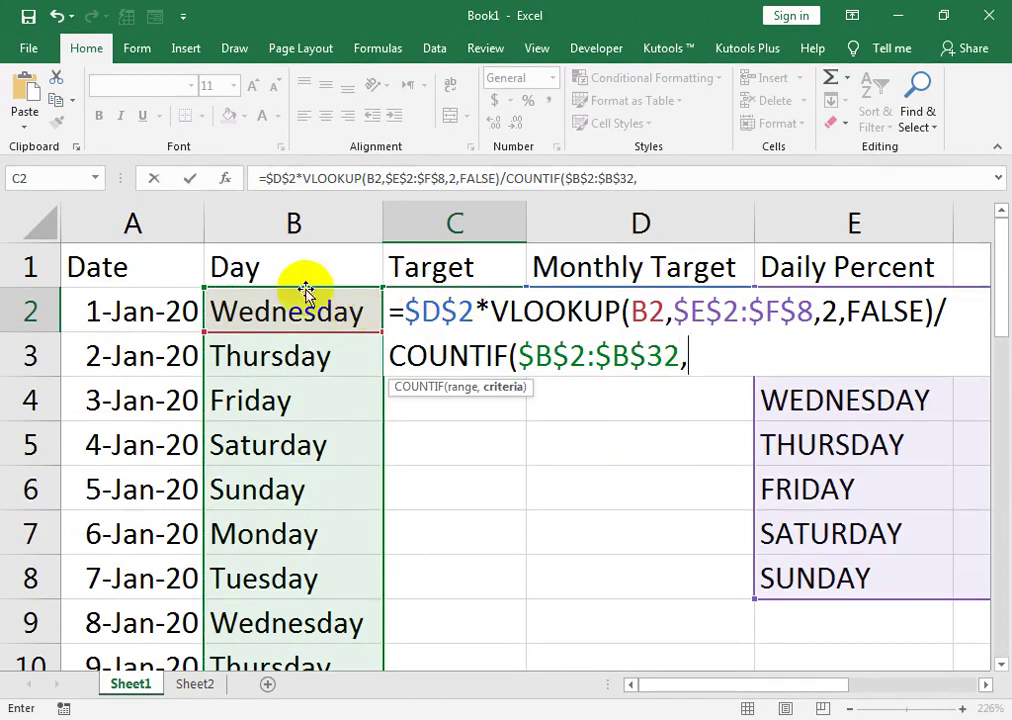
left_click(298, 311)
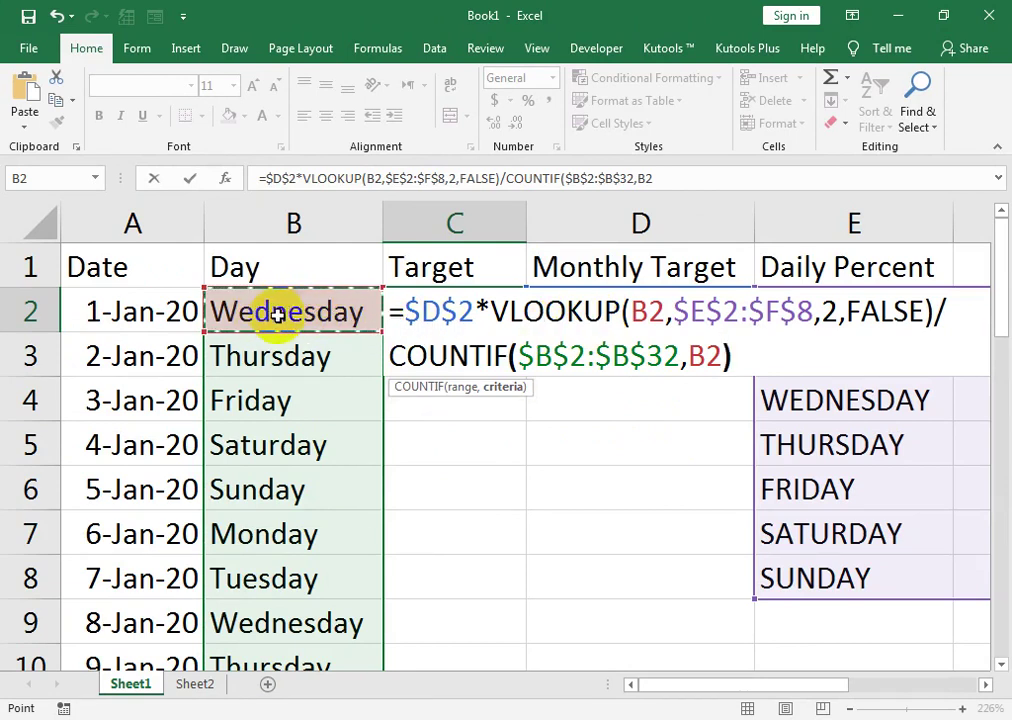
key("Return")
left_click(443, 311)
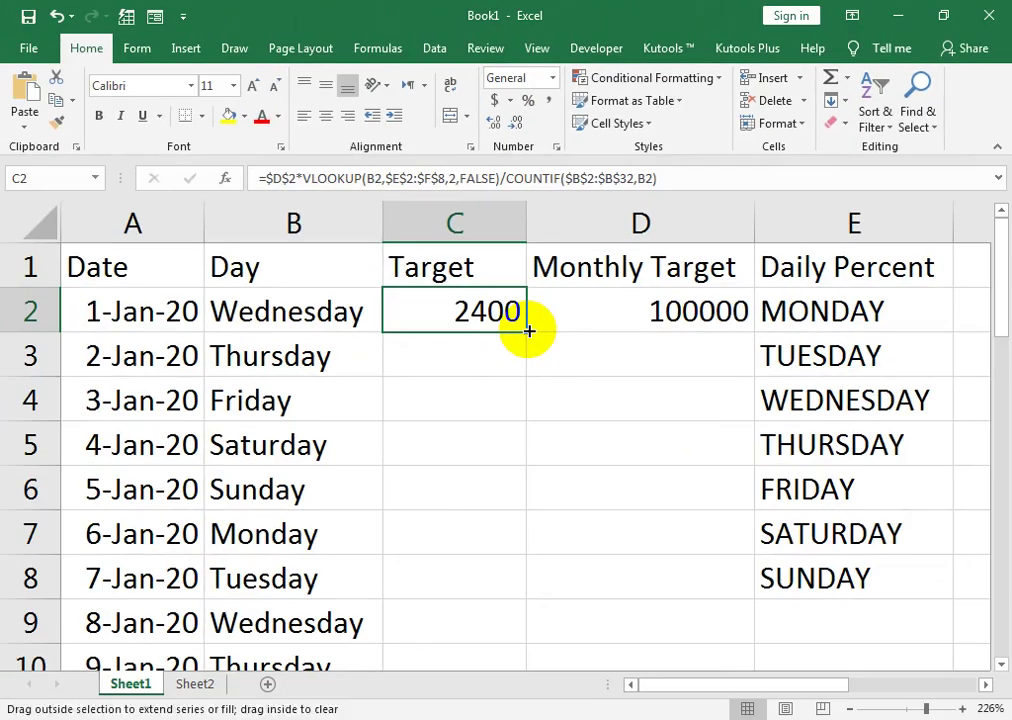
Fill the target formula down C2:C32 for all January days.
double_click(528, 330)
scroll(417, 502, "down", 3)
scroll(417, 502, "down", 2)
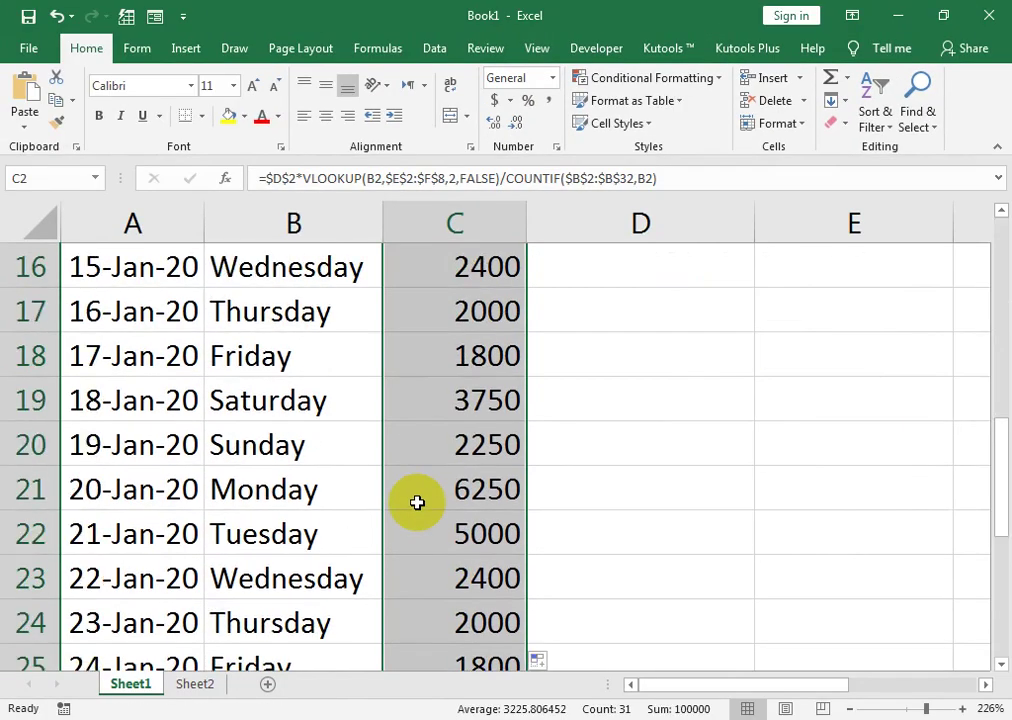
scroll(417, 502, "down", 3)
scroll(418, 501, "down", 1)
scroll(458, 490, "up", 3)
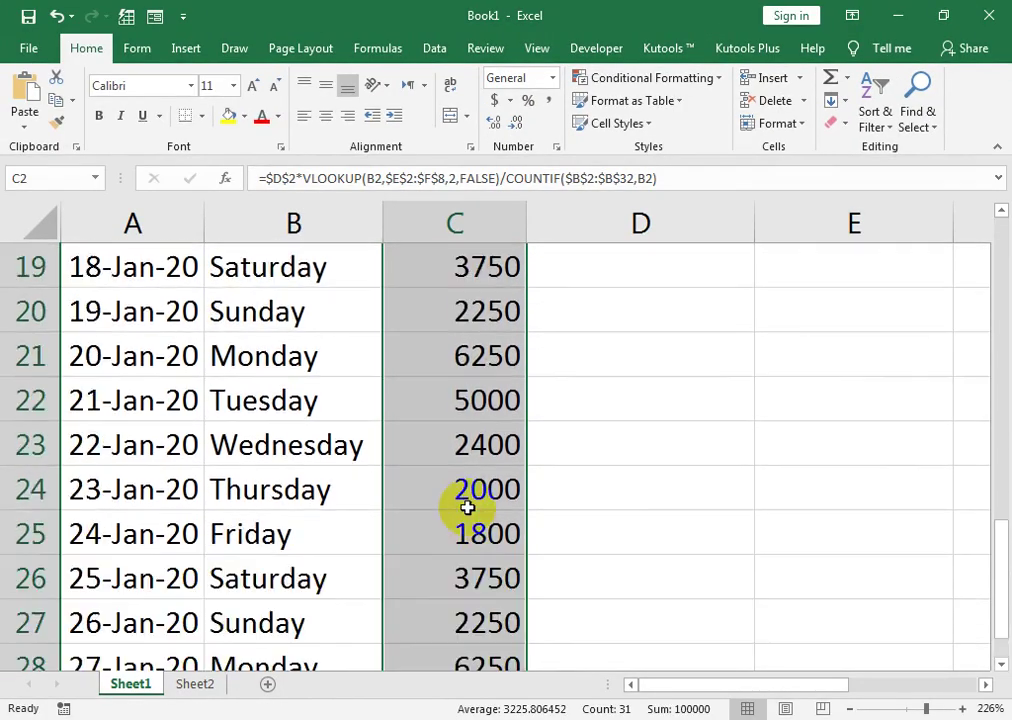
scroll(465, 508, "up", 6)
left_click_drag(925, 310, 684, 341)
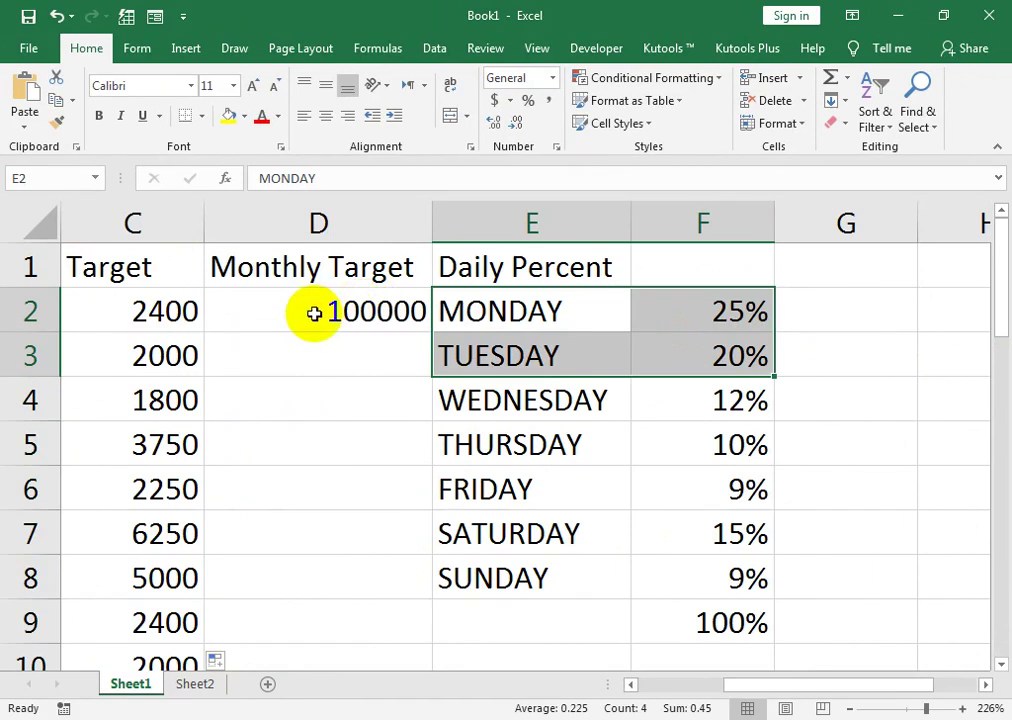
left_click(365, 310)
scroll(131, 398, "down", 7)
scroll(131, 398, "down", 1)
left_click_drag(133, 533, 133, 489)
left_click_drag(0, 460, 2, 451)
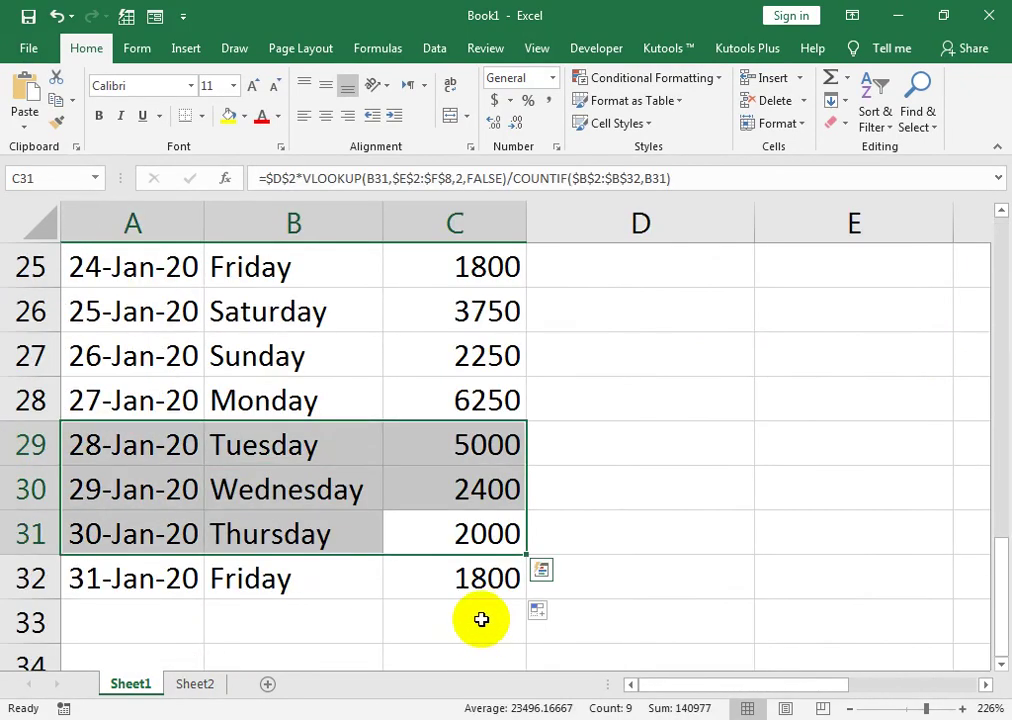
Total the Target column with =SUM in C33, showing 100000.
left_click(481, 620)
type("=SUM(")
mouse_move(481, 580)
left_mouse_down()
mouse_move(411, 149)
mouse_move(426, 292)
left_mouse_up()
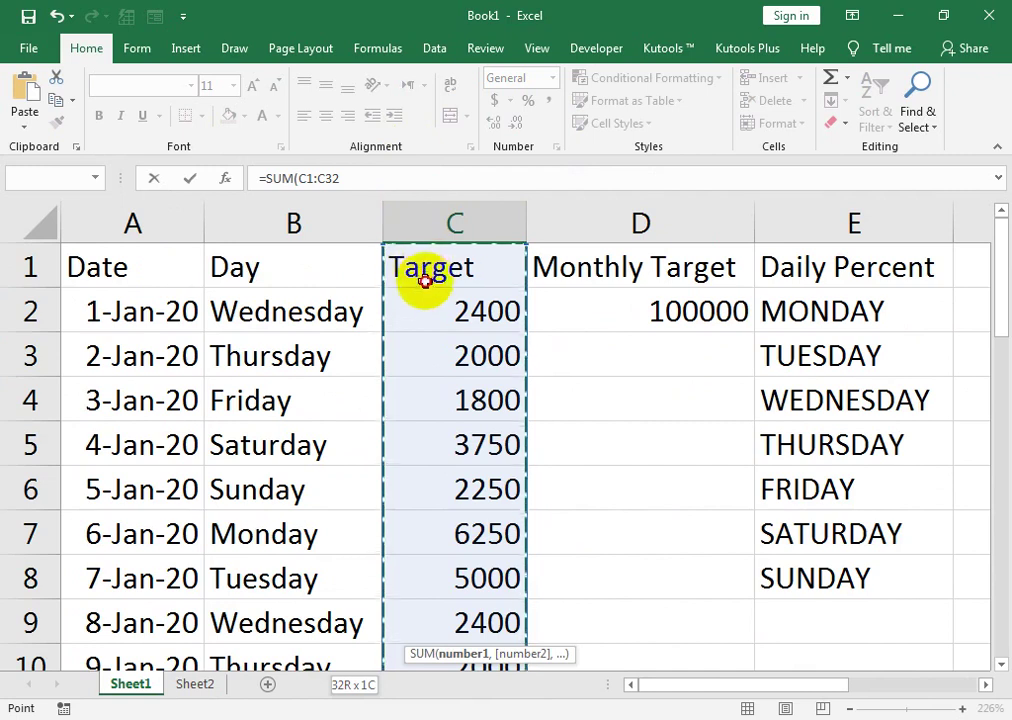
key("Return")
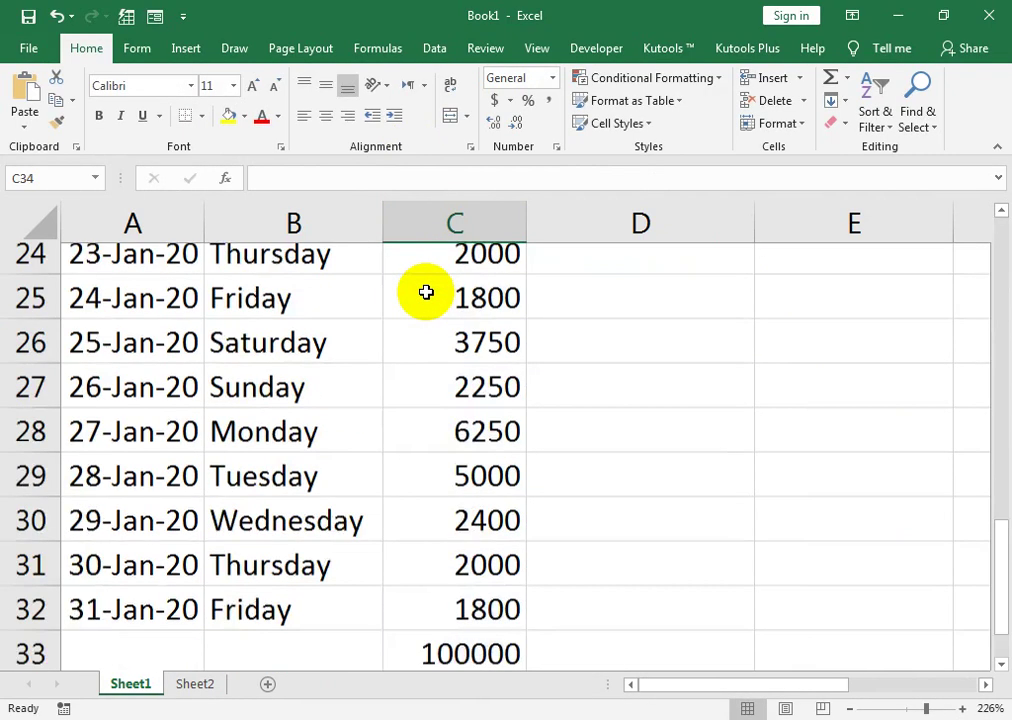
scroll(531, 585, "up", 2)
scroll(531, 585, "down", 3)
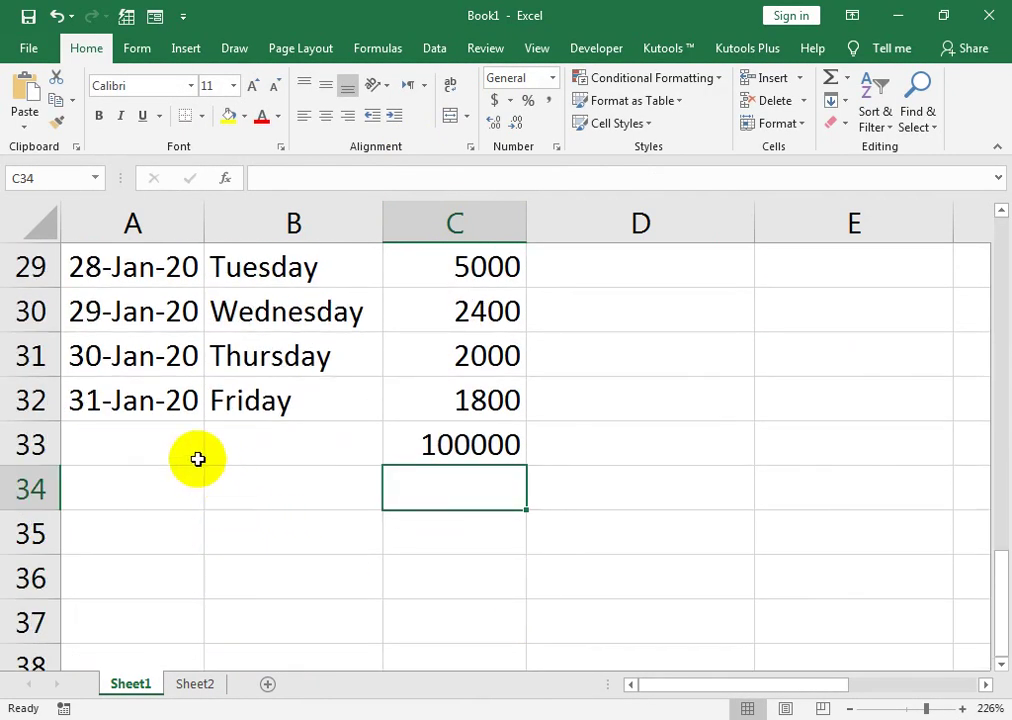
left_click(170, 445)
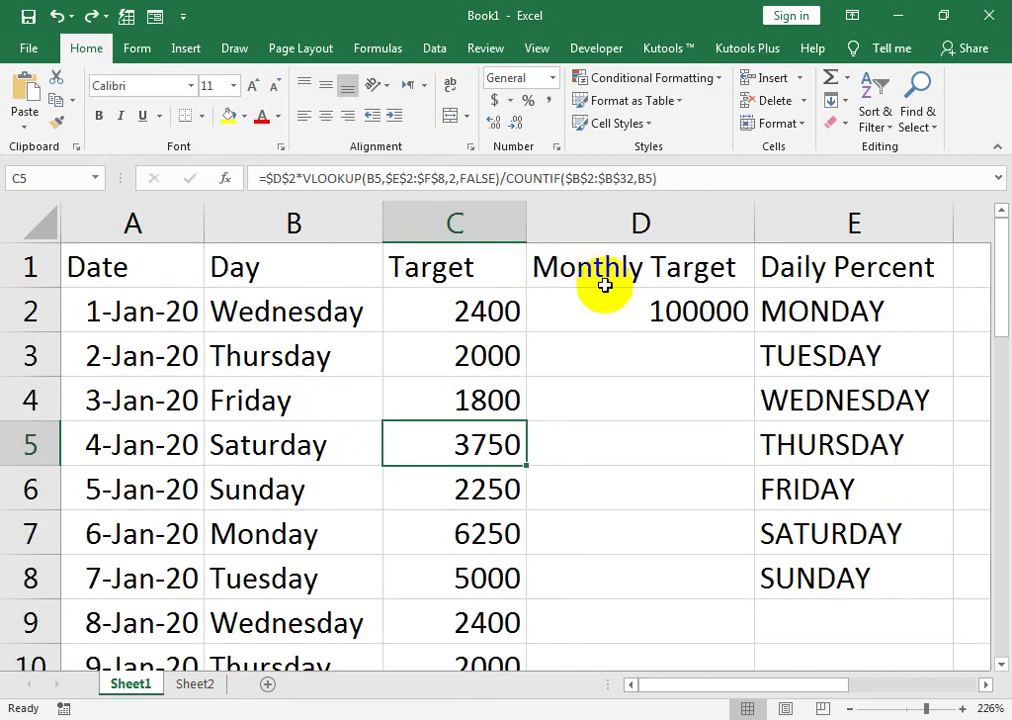
Change the monthly target in D2 to 500000 so the daily targets rescale.
left_click(609, 300)
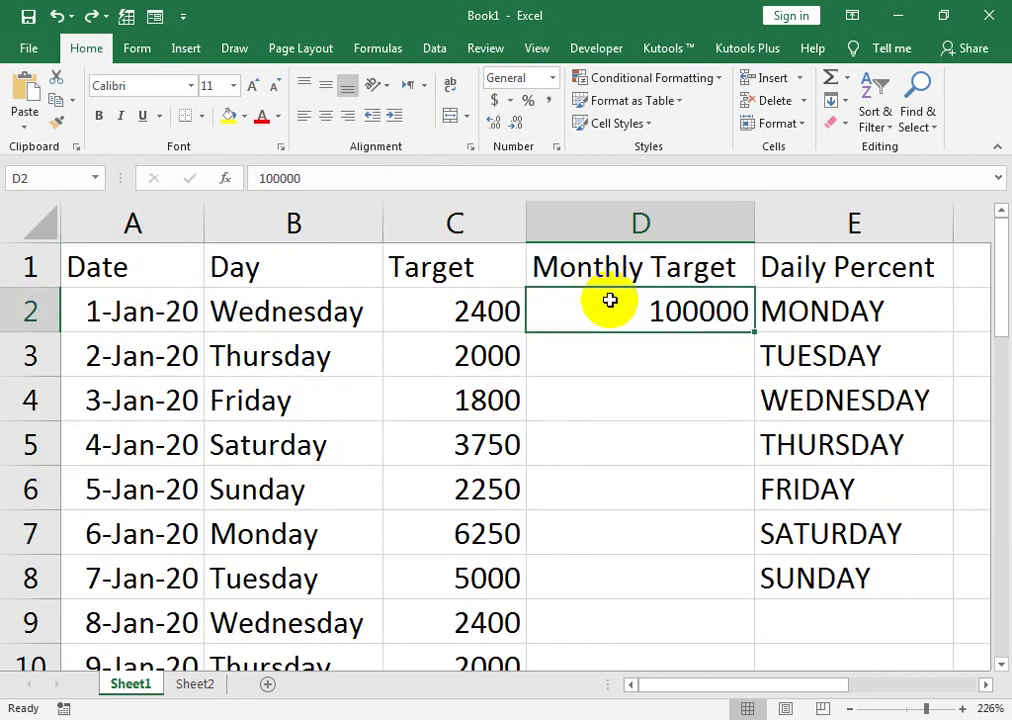
double_click(610, 300)
type("500")
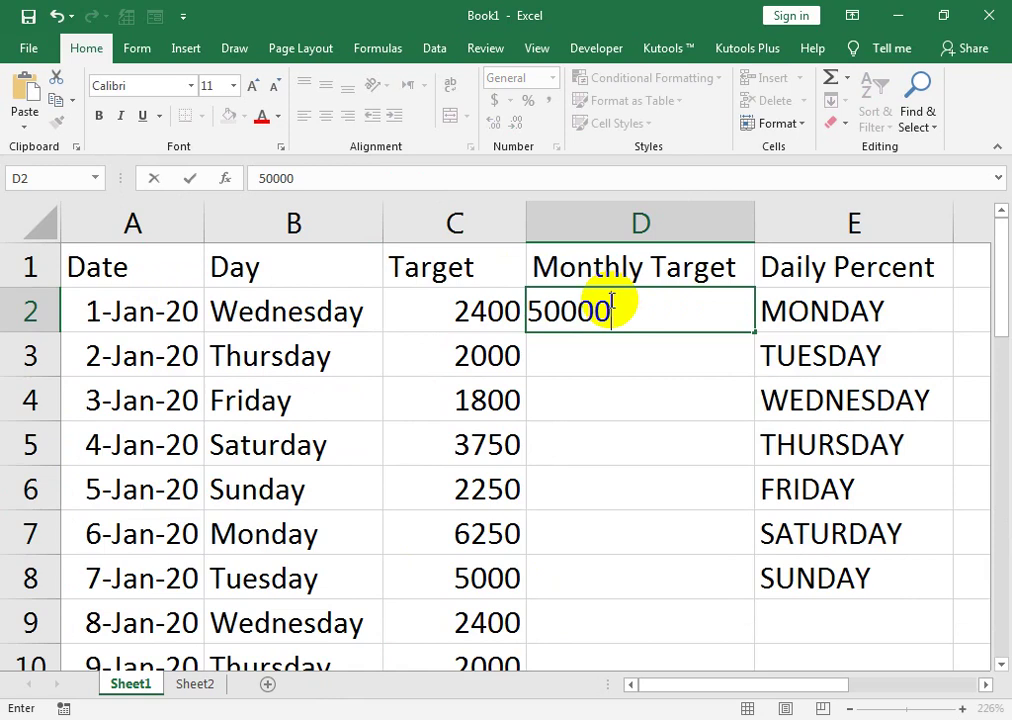
type("0")
key("Return")
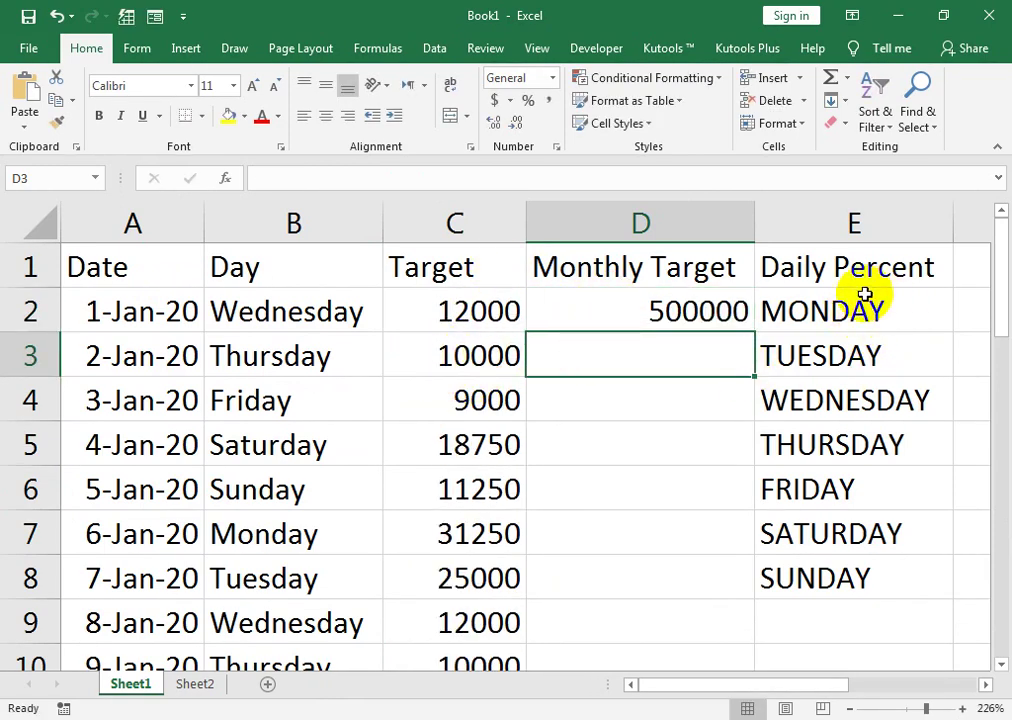
left_click_drag(862, 355, 904, 400)
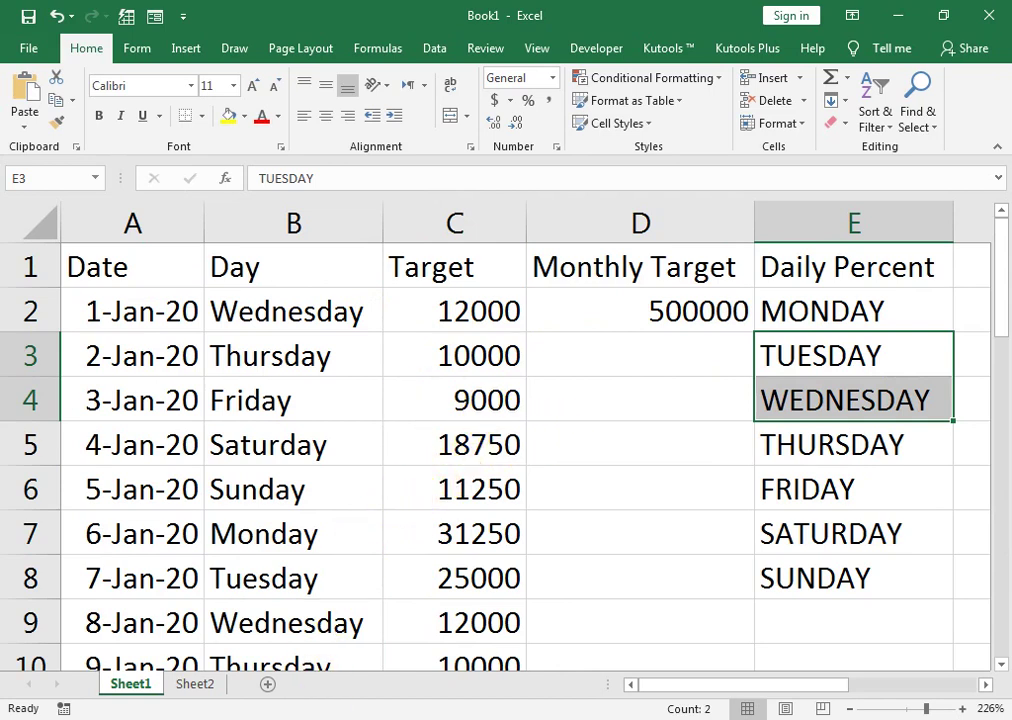
left_click(368, 638)
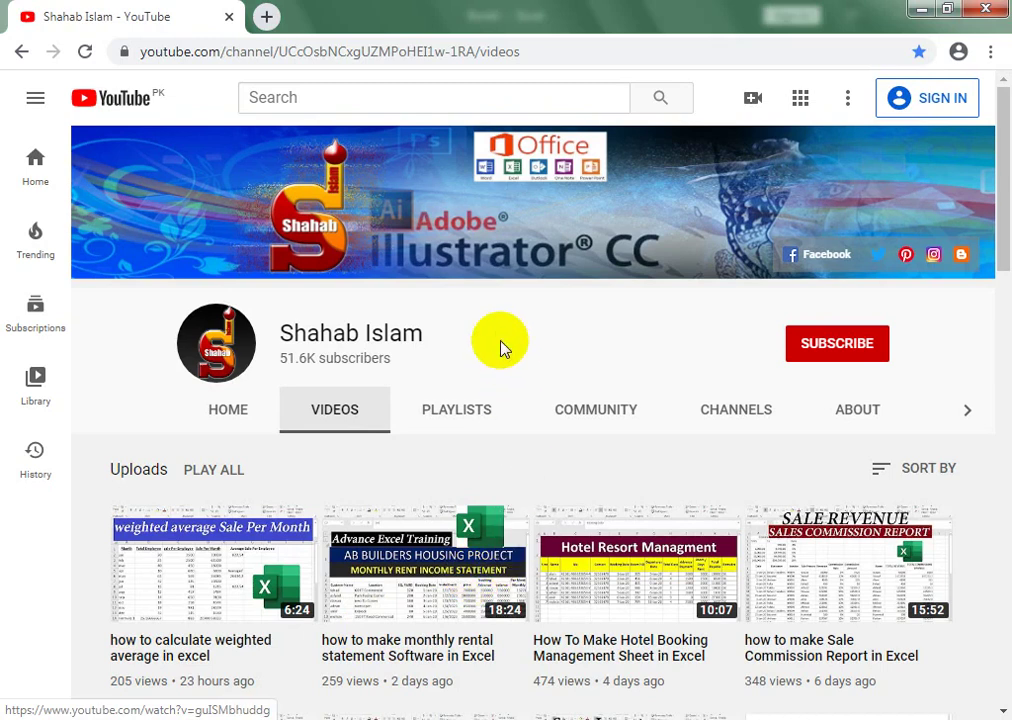